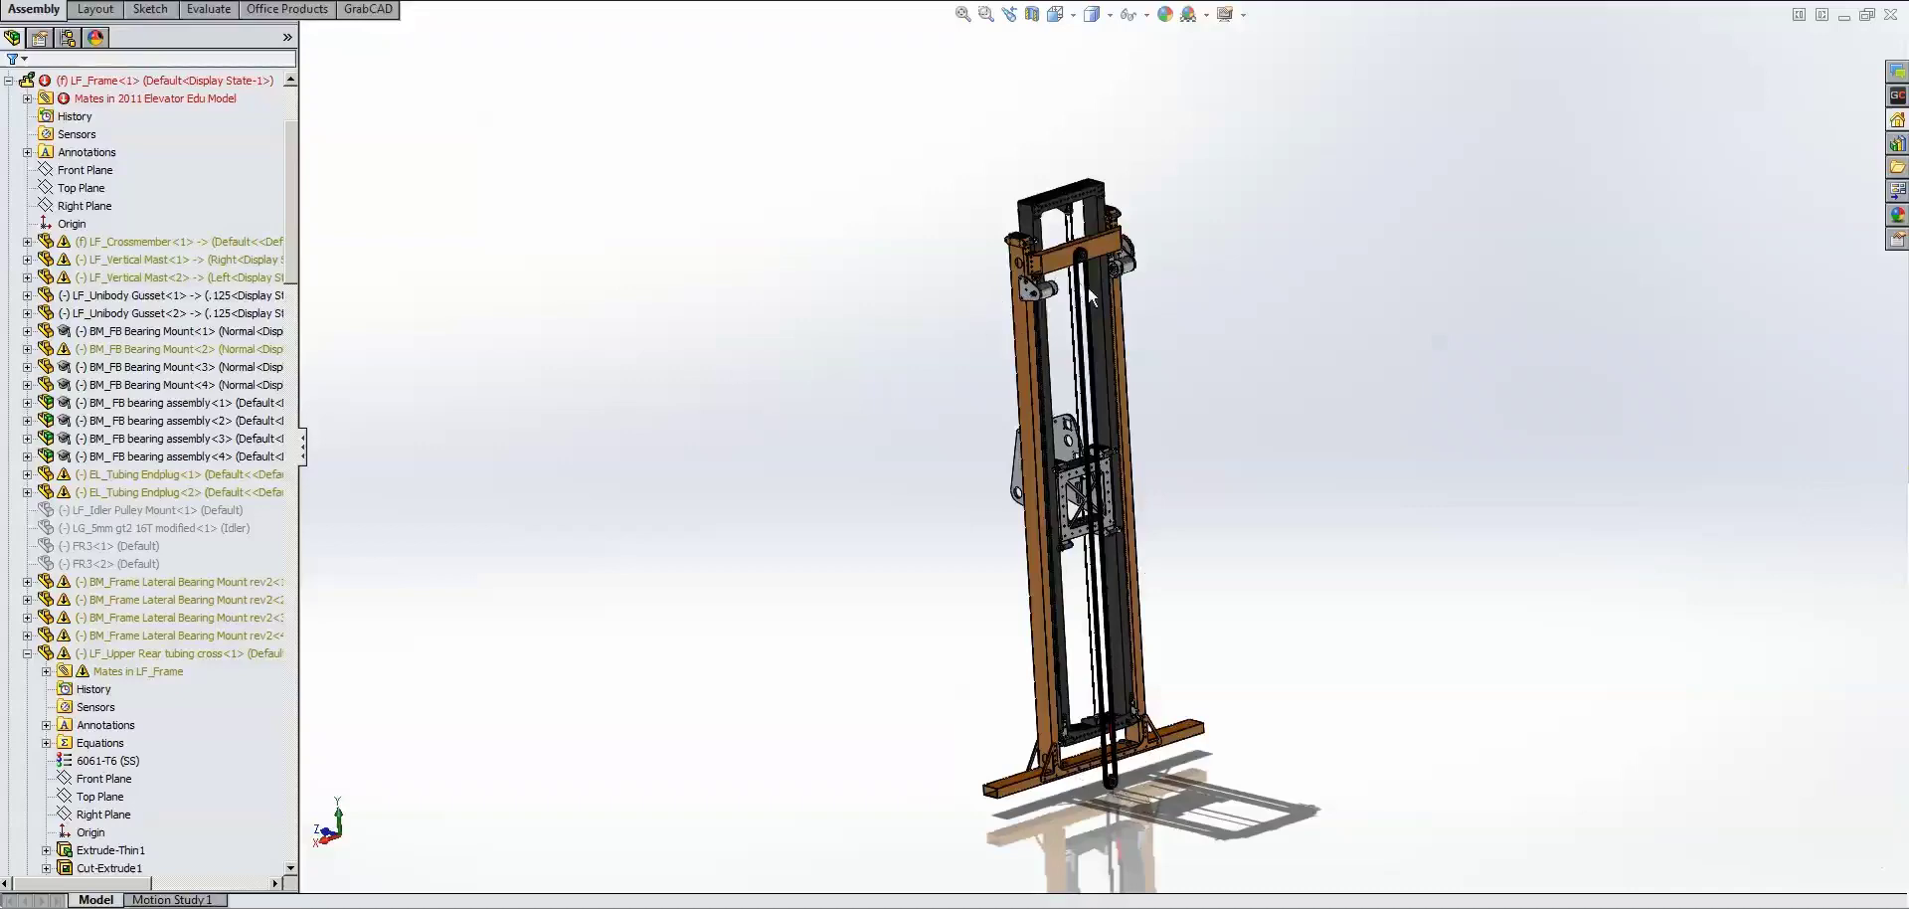
Orbit and tilt the elevator model to bring the mast into view
scroll(1088, 286, "down", 3)
scroll(1103, 264, "up", 3)
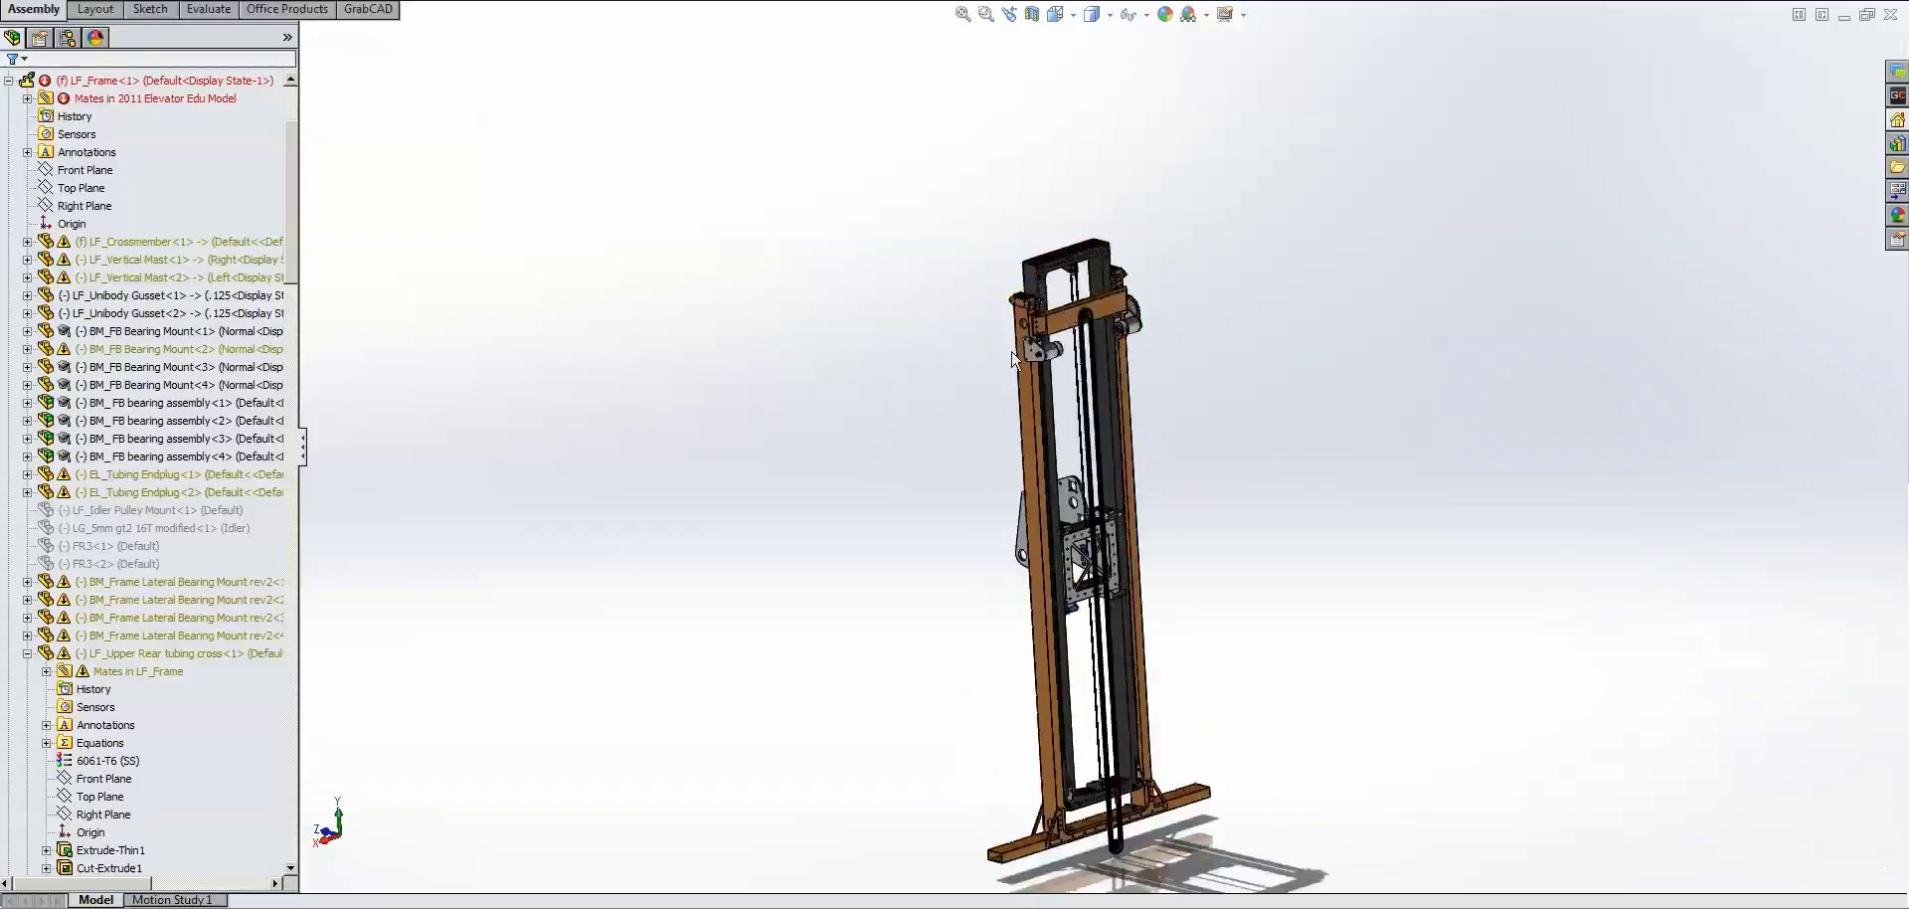
middle_click_drag(1011, 358, 993, 397)
scroll(1094, 527, "down", 3)
middle_click_drag(1093, 527, 1101, 536)
scroll(1153, 741, "down", 3)
scroll(1157, 754, "down", 2)
scroll(1118, 408, "up", 3)
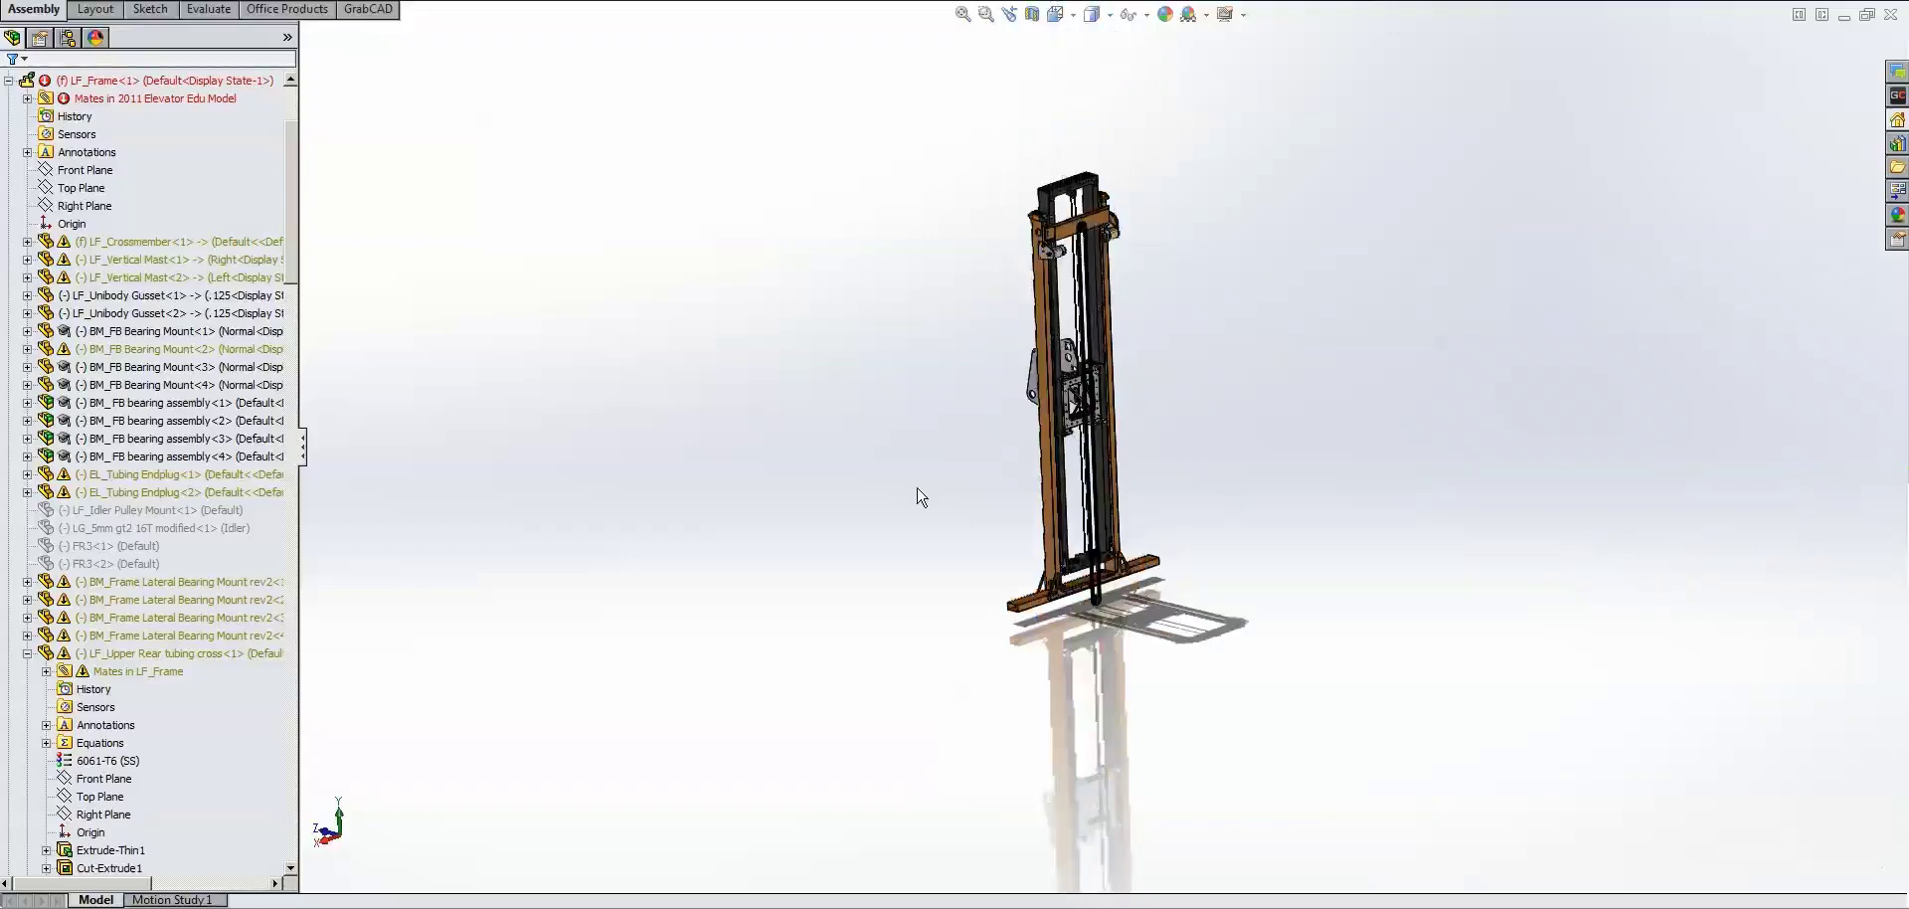
Zoom to the top of the mast and briefly select the upper bearing mount plate
scroll(950, 302, "down", 5)
scroll(1029, 271, "down", 2)
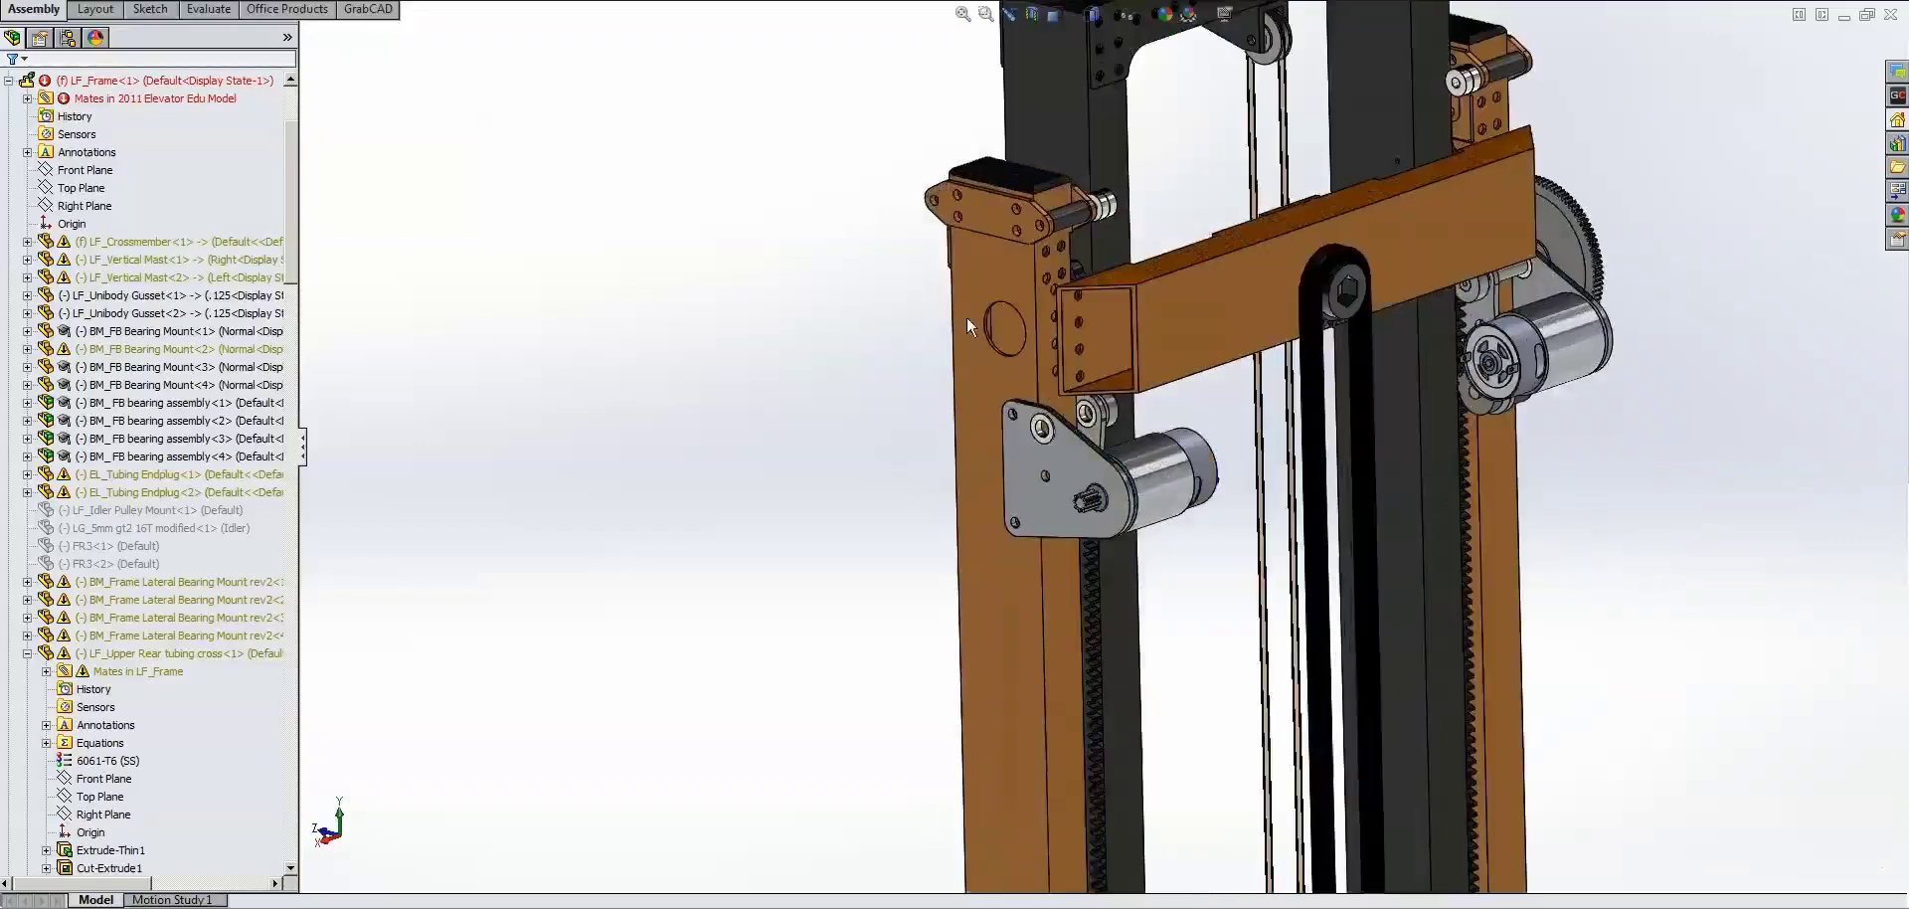
scroll(1004, 219, "down", 2)
left_click(1034, 208)
scroll(1143, 215, "up", 3)
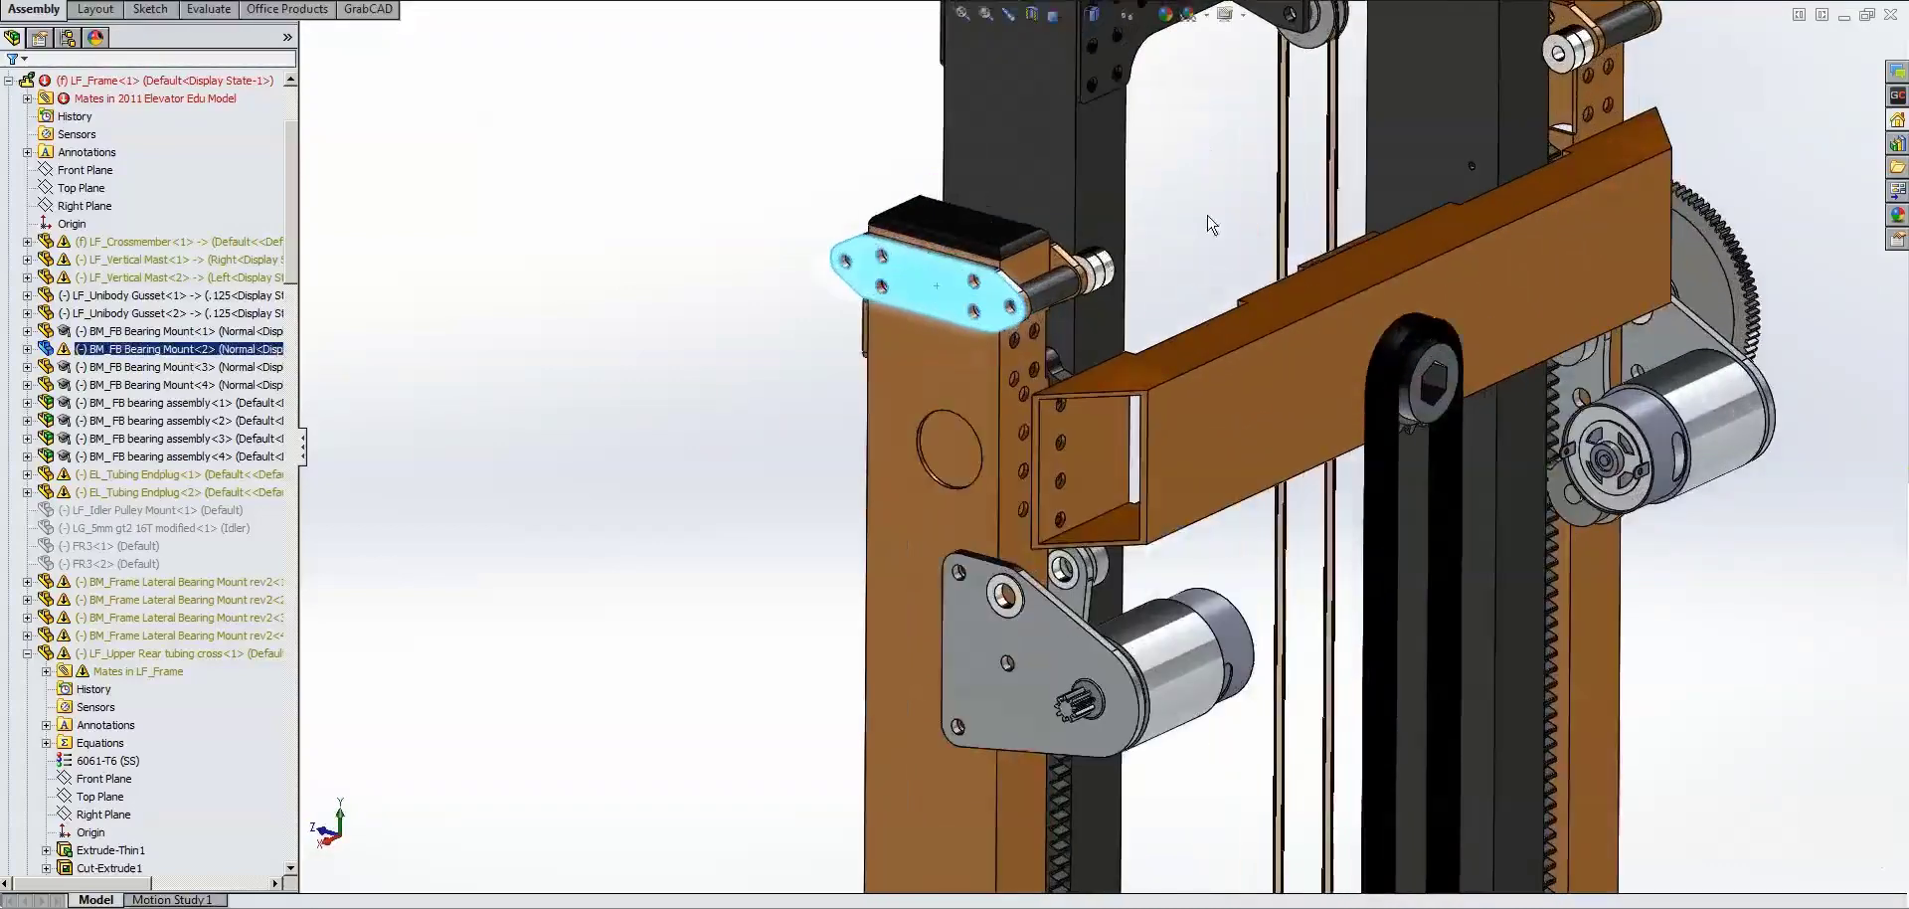
left_click(1198, 221)
scroll(1182, 233, "up", 2)
Zoom in closer on BM_FB Bearing Mount<2> and select it for inspection
scroll(1182, 235, "down", 1)
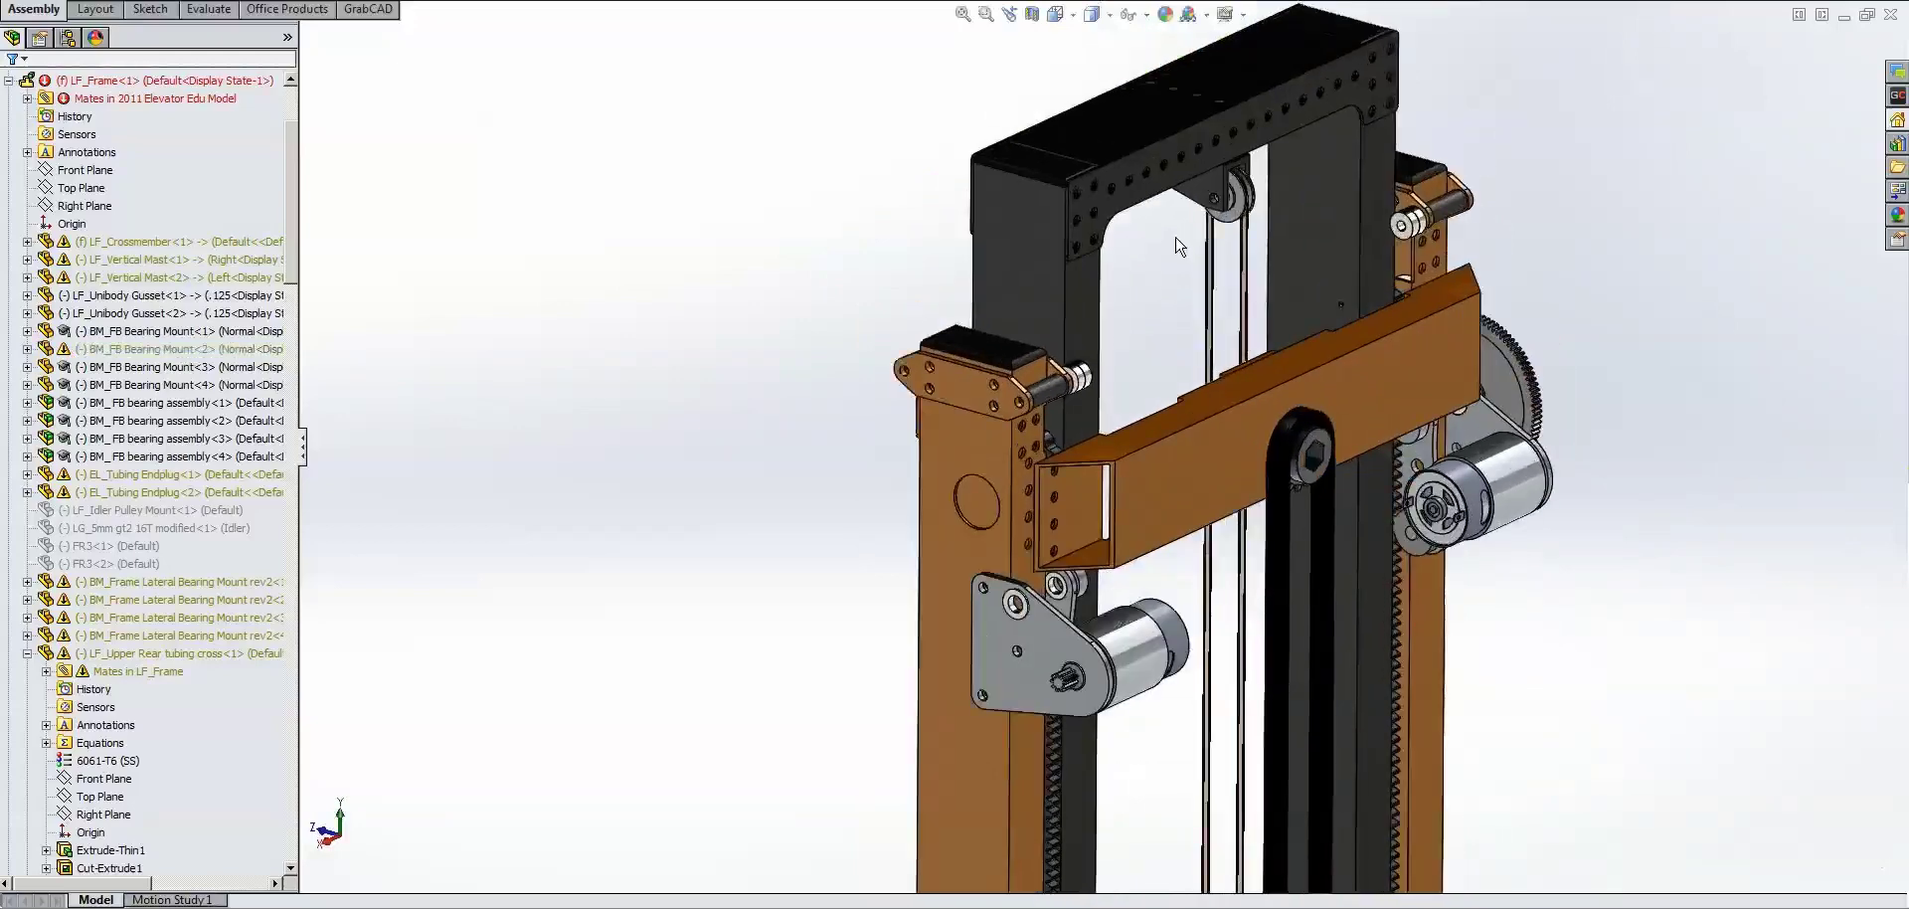
scroll(1173, 248, "down", 1)
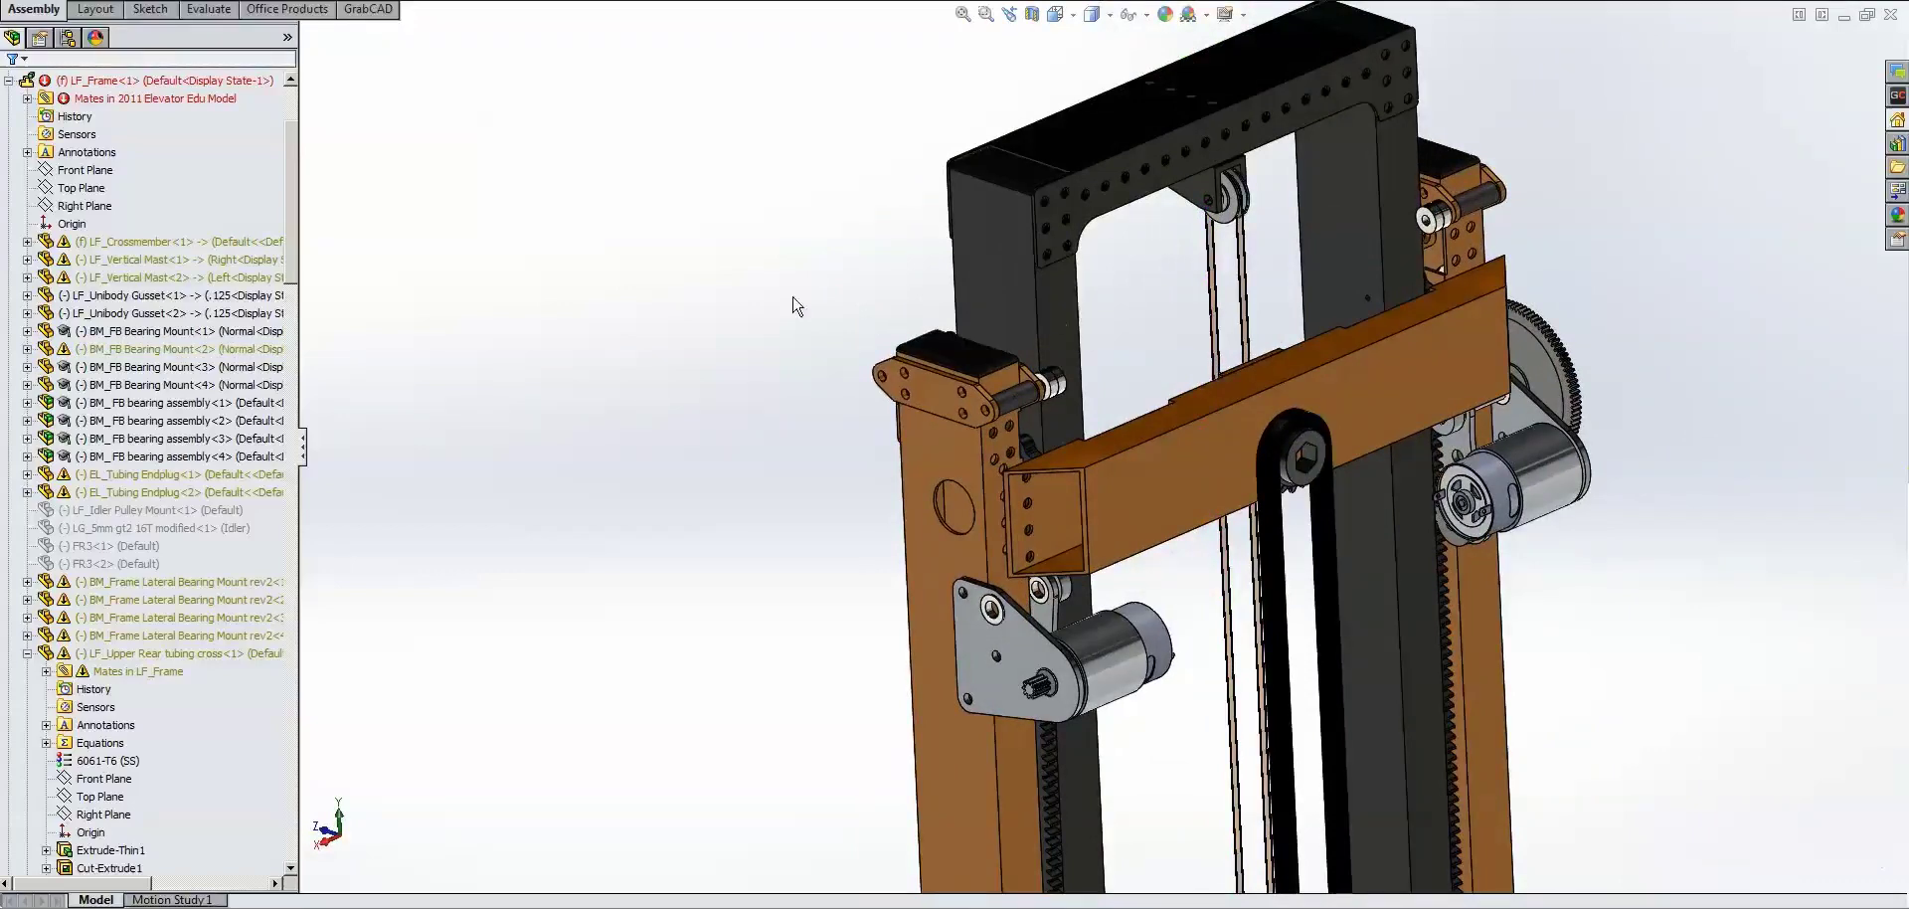
scroll(992, 350, "down", 1)
scroll(993, 350, "down", 1)
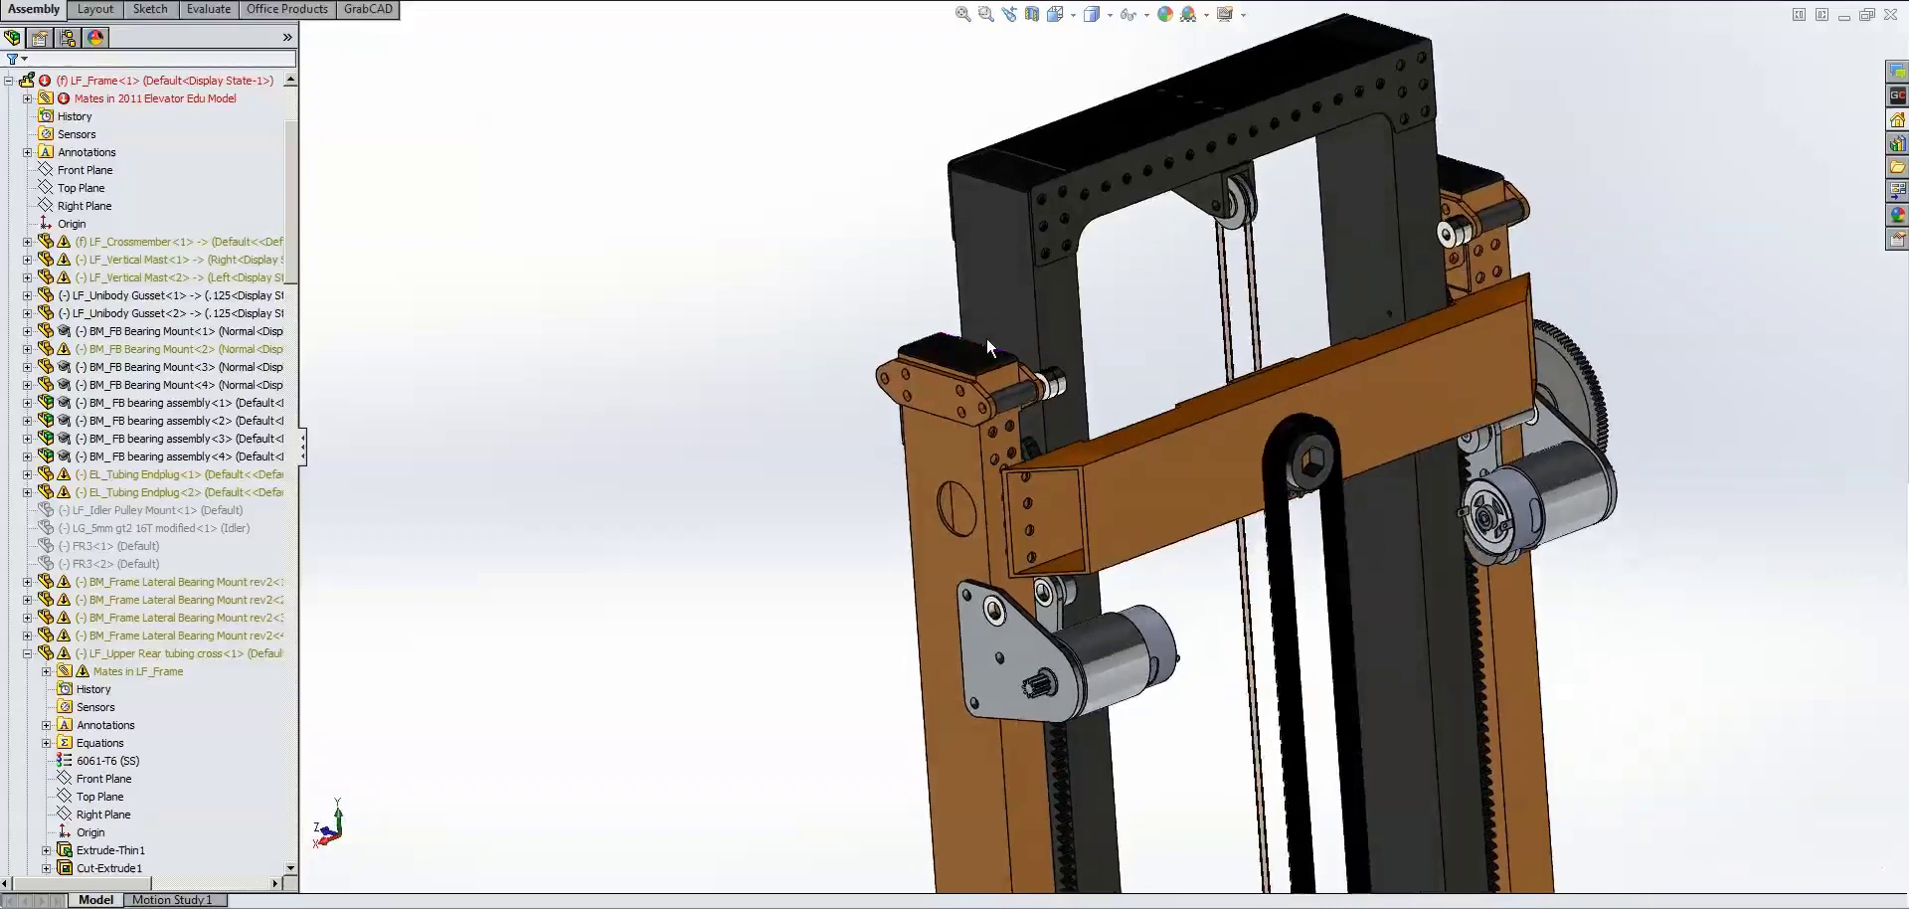
scroll(993, 343, "down", 2)
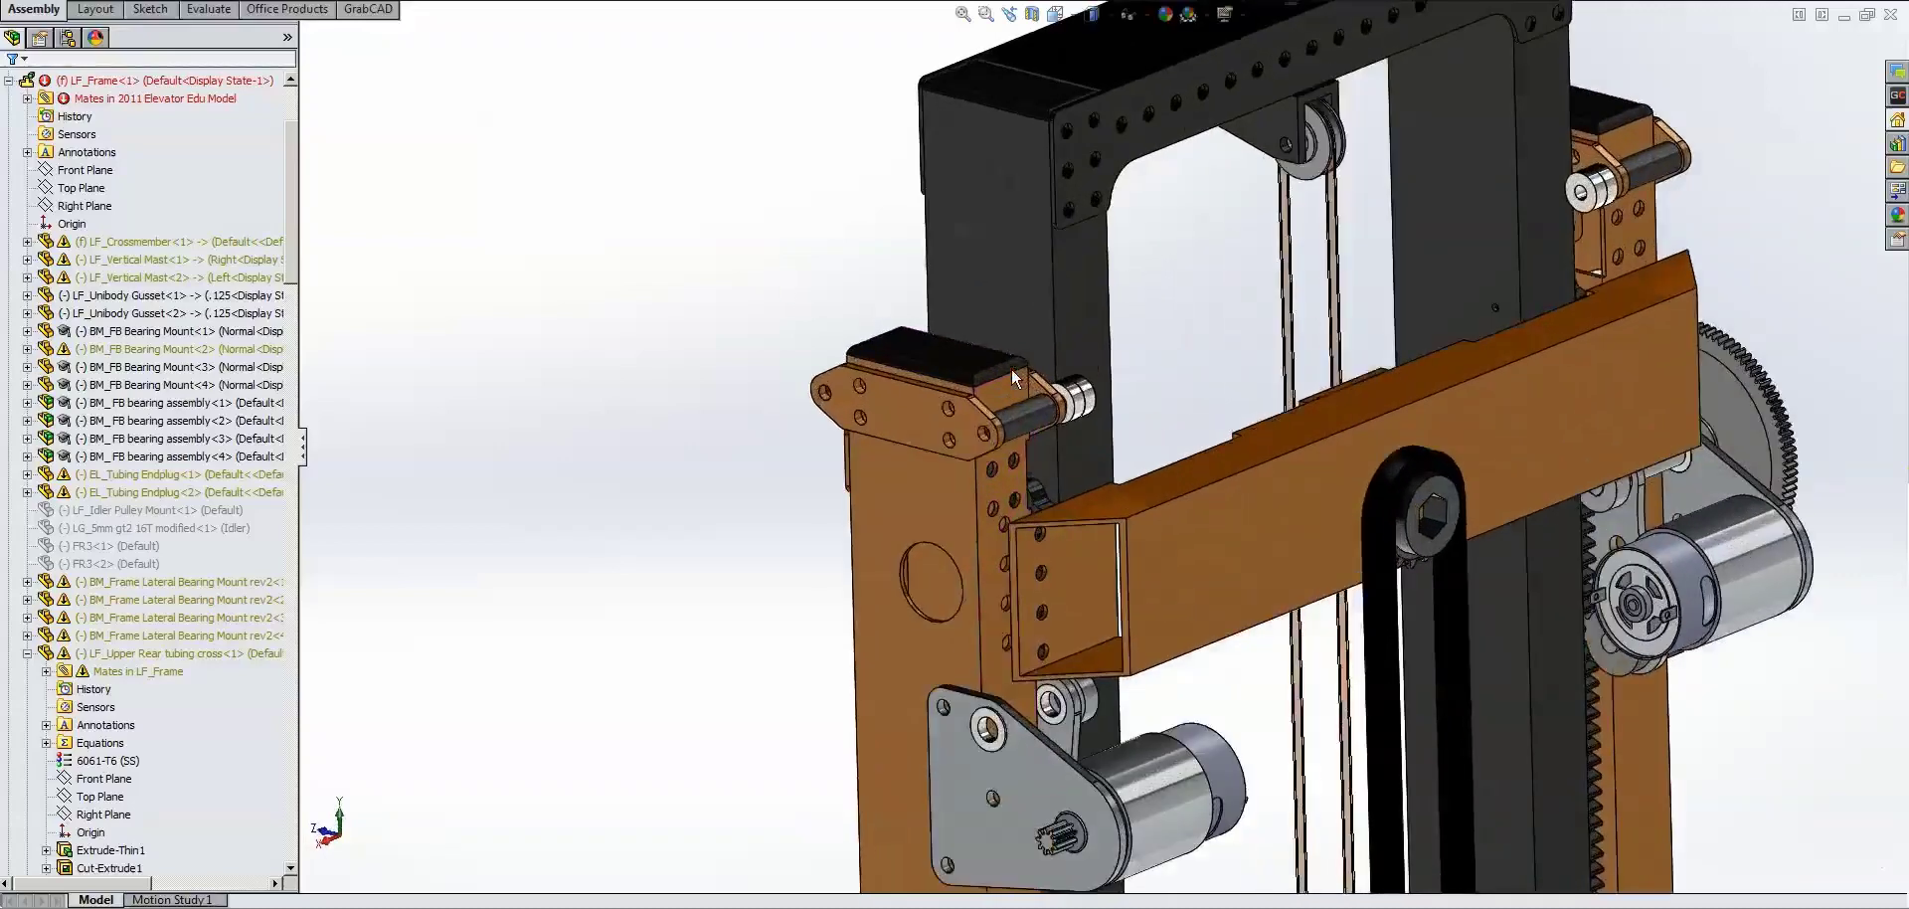
scroll(1030, 255, "down", 3)
left_click(840, 545)
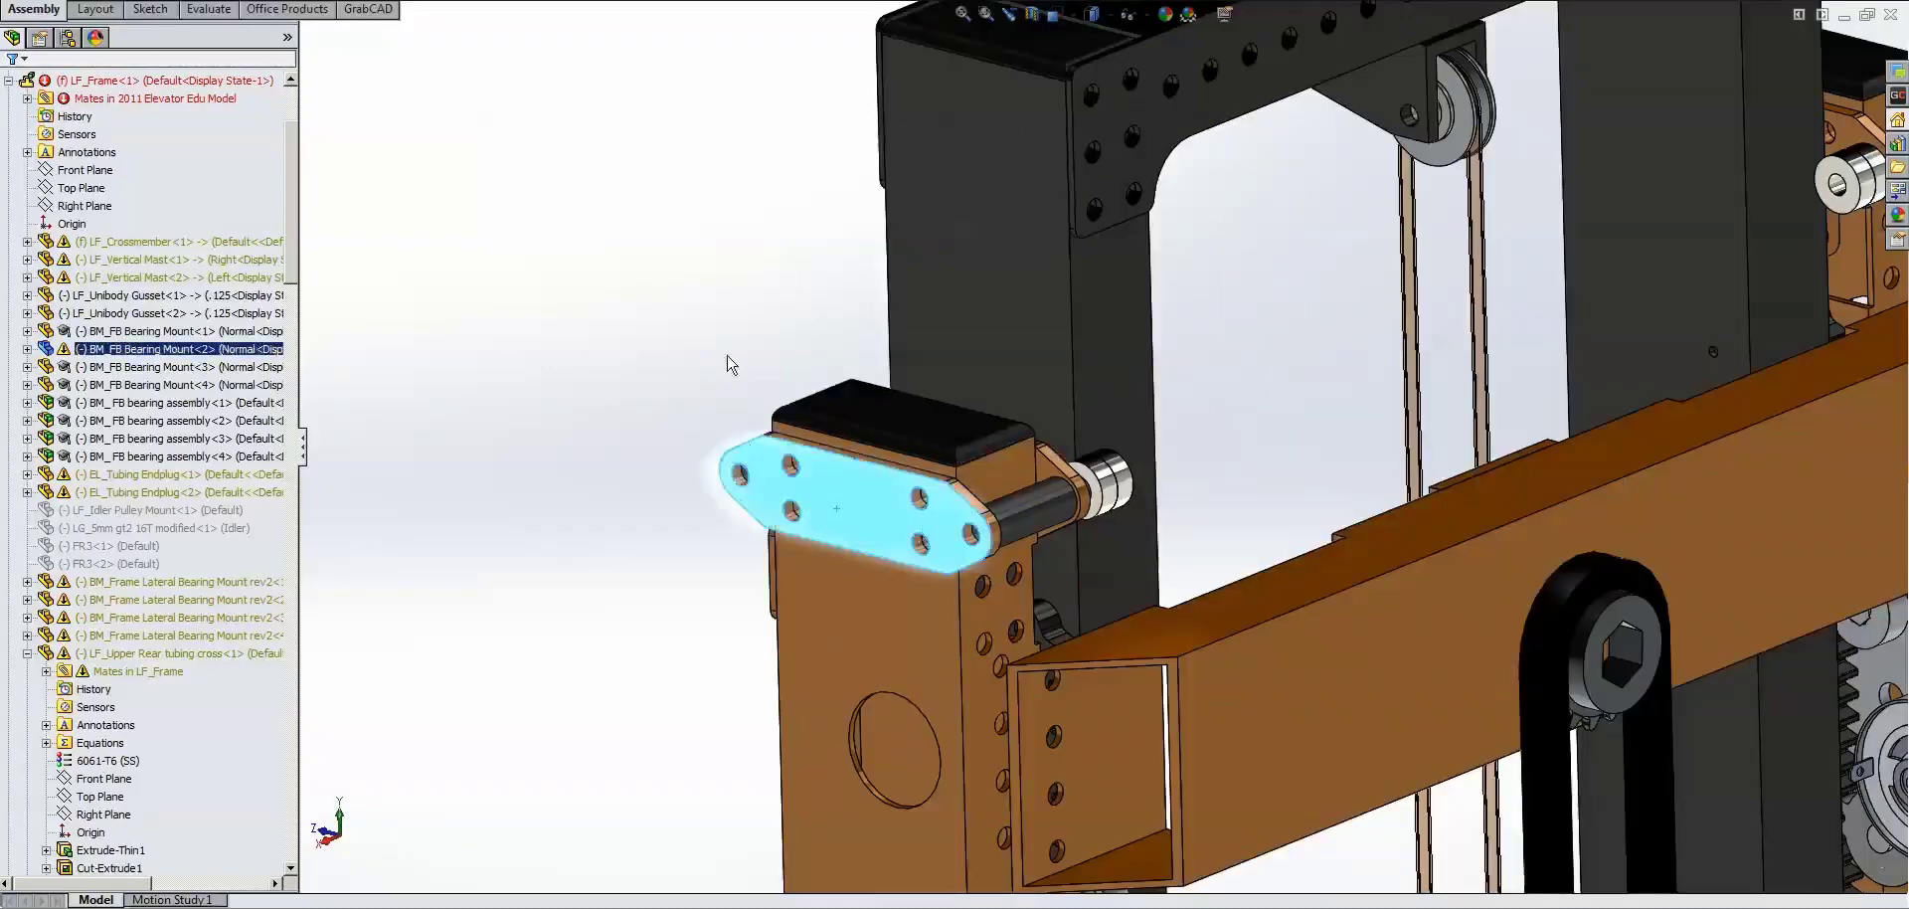
scroll(943, 474, "down", 3)
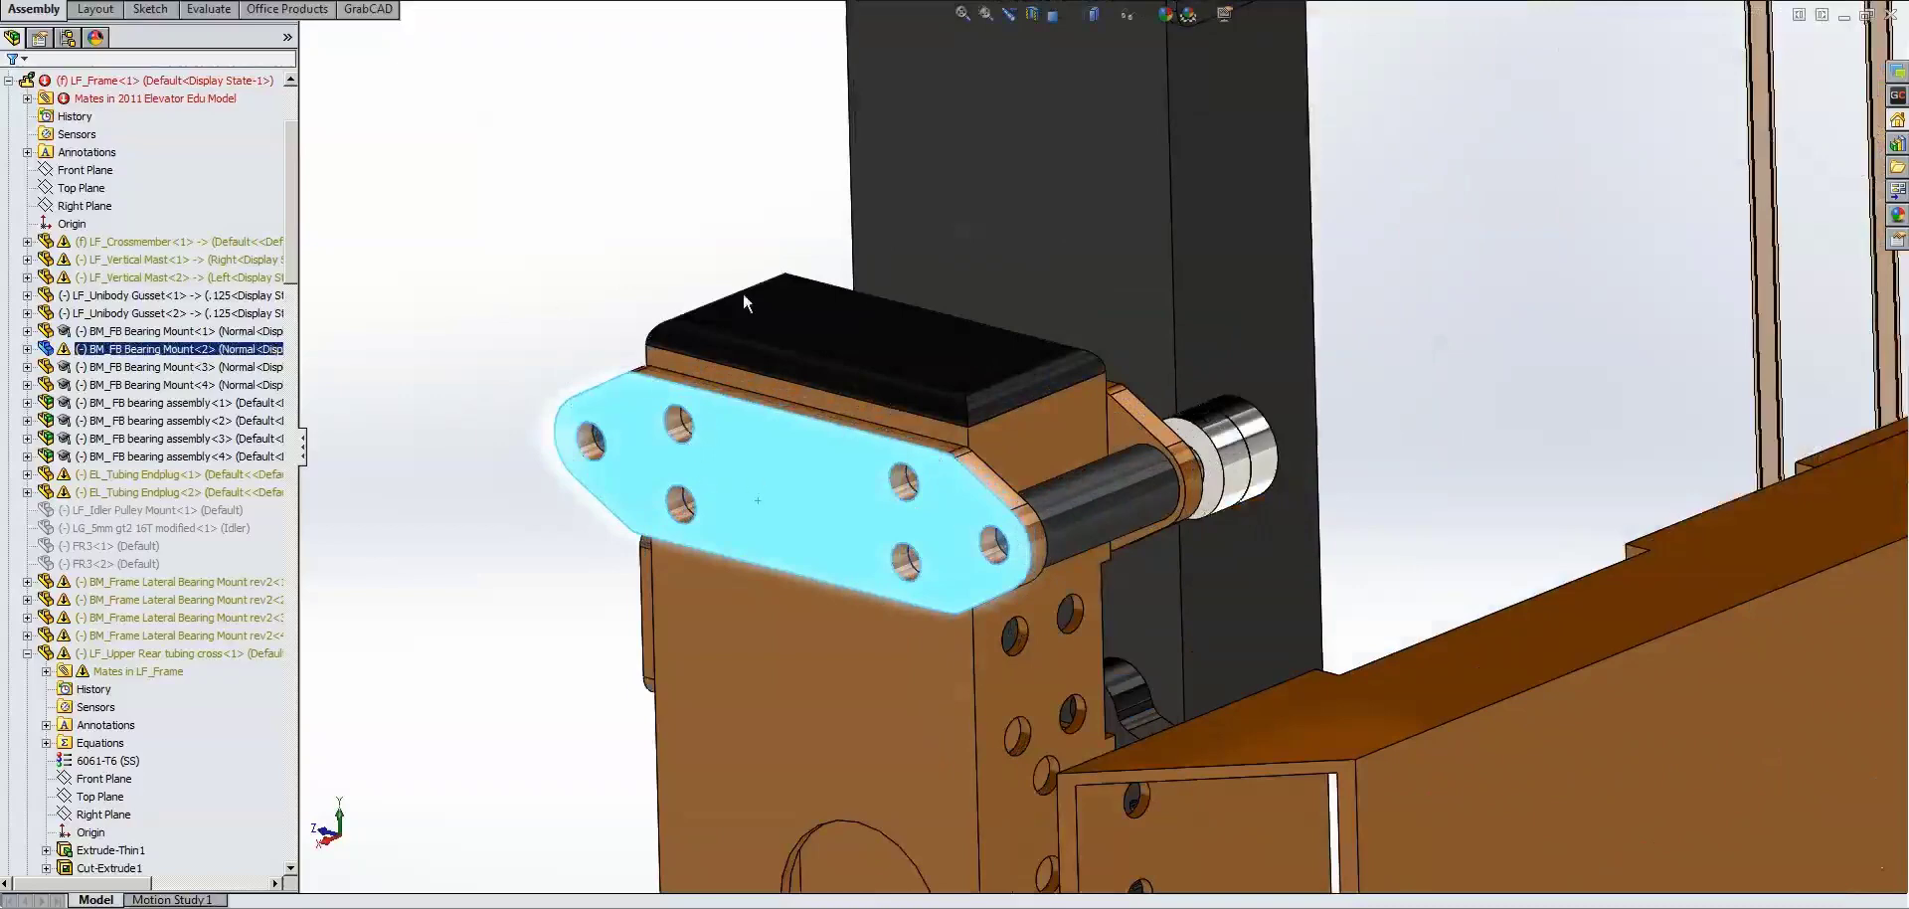
left_click(611, 487)
Inspect the plate's left mounting hole and right pin hole, then deselect
left_click(597, 455)
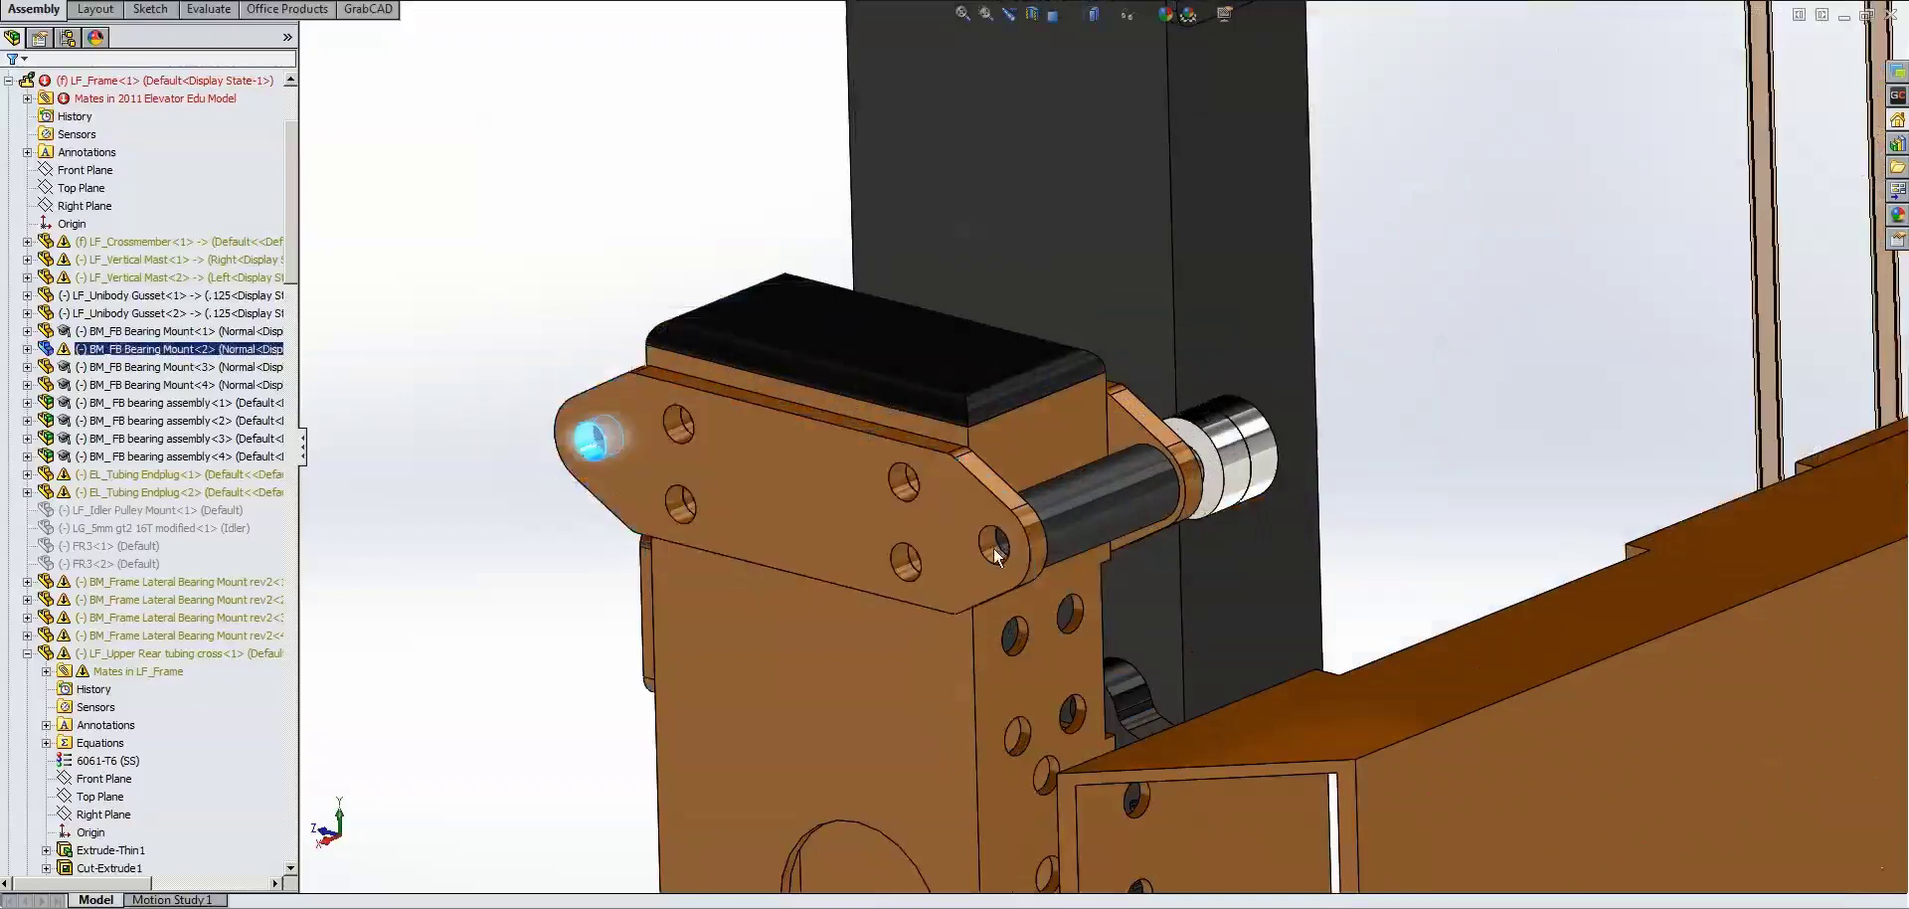
left_click(492, 350)
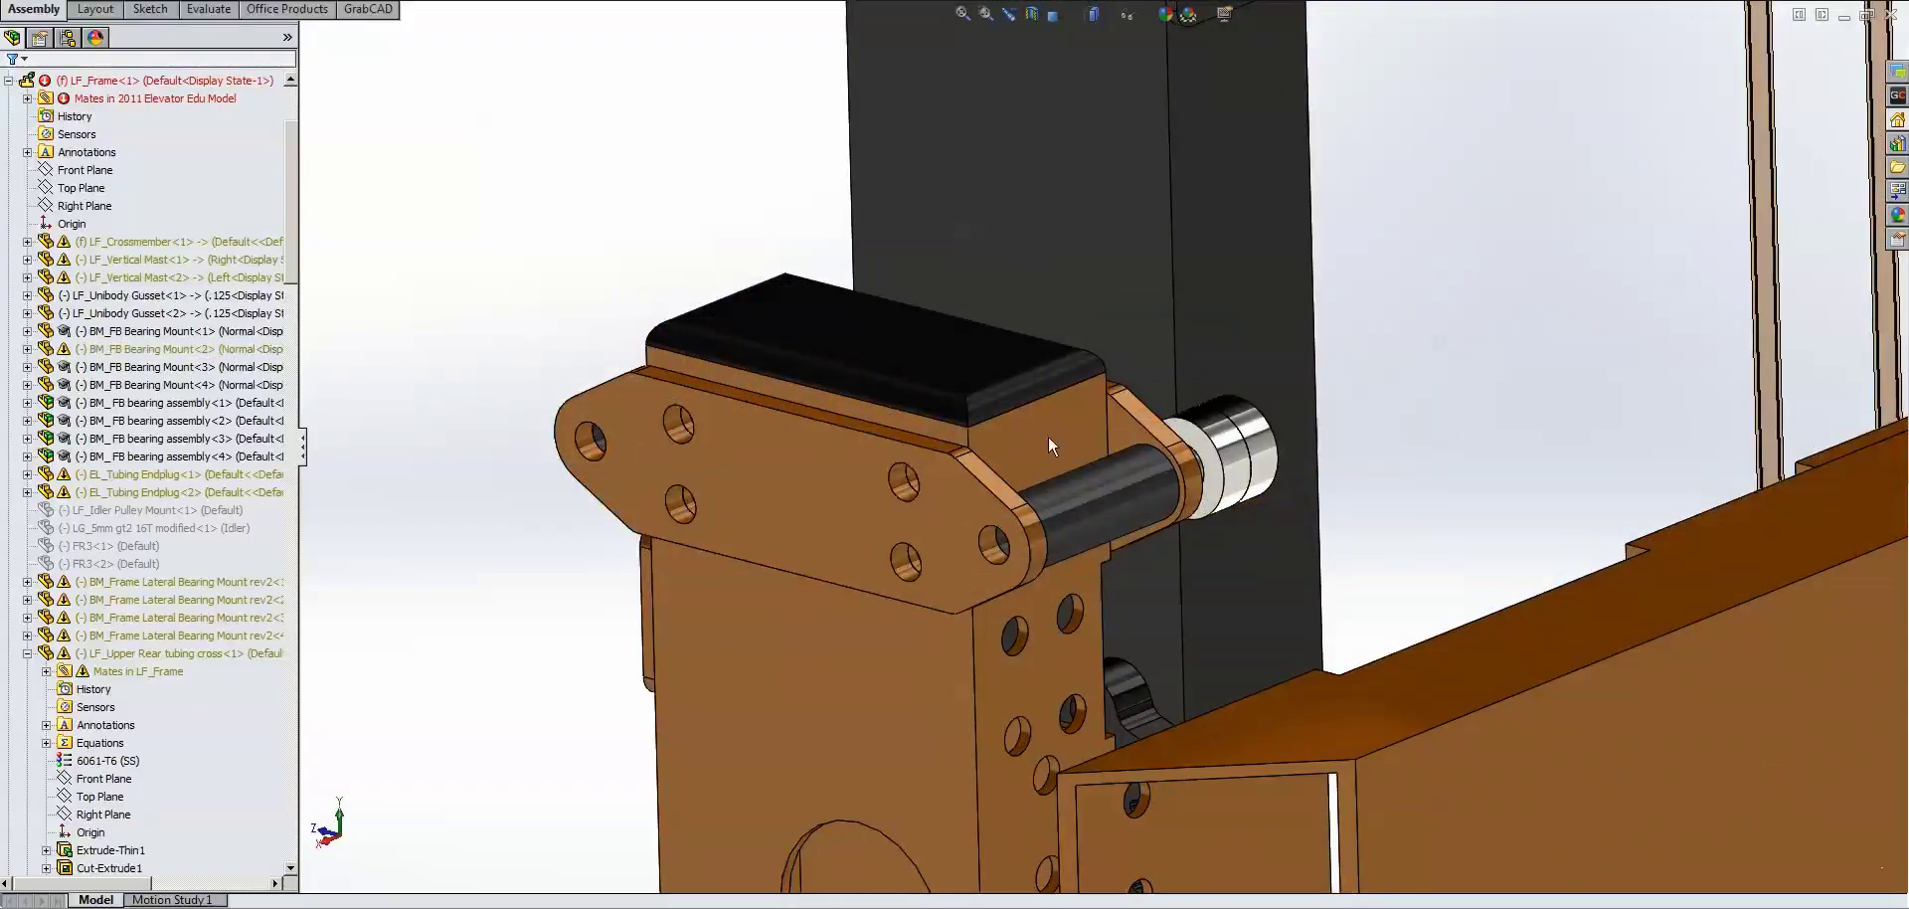
left_click(590, 440)
left_click(991, 547)
left_click(625, 320)
Zoom out and orbit the mast so the full elevator assembly fills the viewport
scroll(892, 350, "up", 3)
scroll(892, 350, "up", 10)
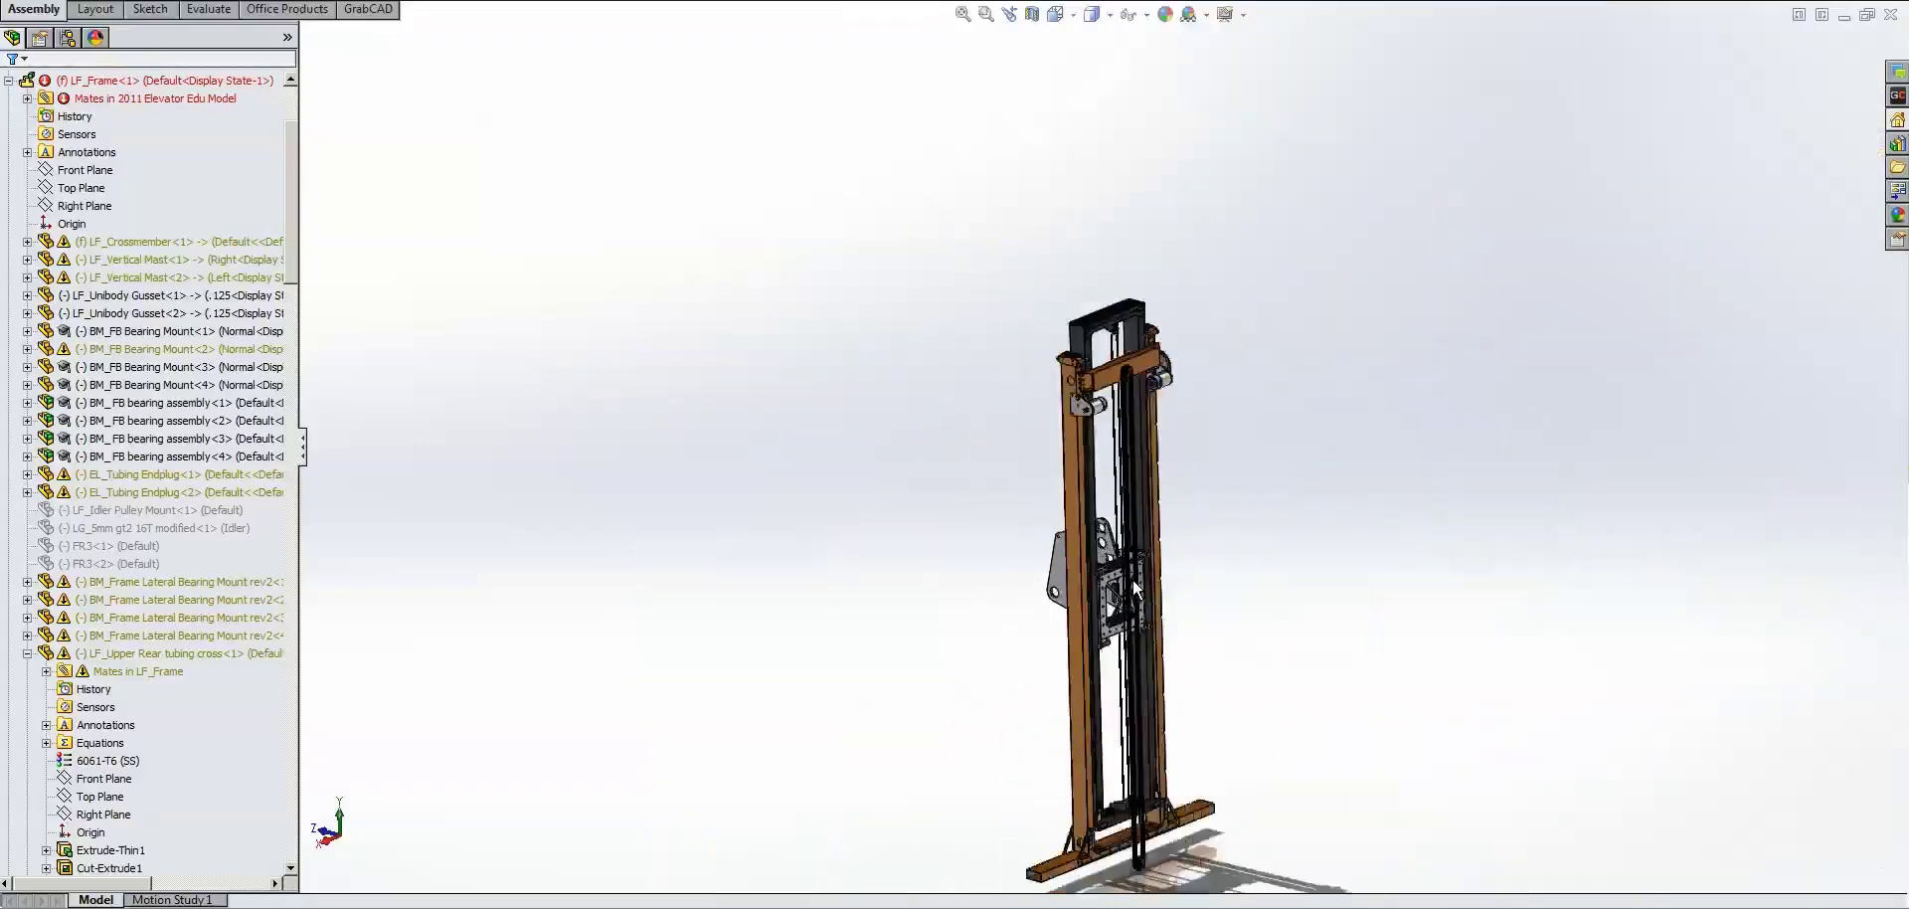
scroll(1131, 580, "down", 3)
scroll(1125, 504, "up", 3)
scroll(1125, 504, "down", 4)
scroll(1103, 473, "up", 1)
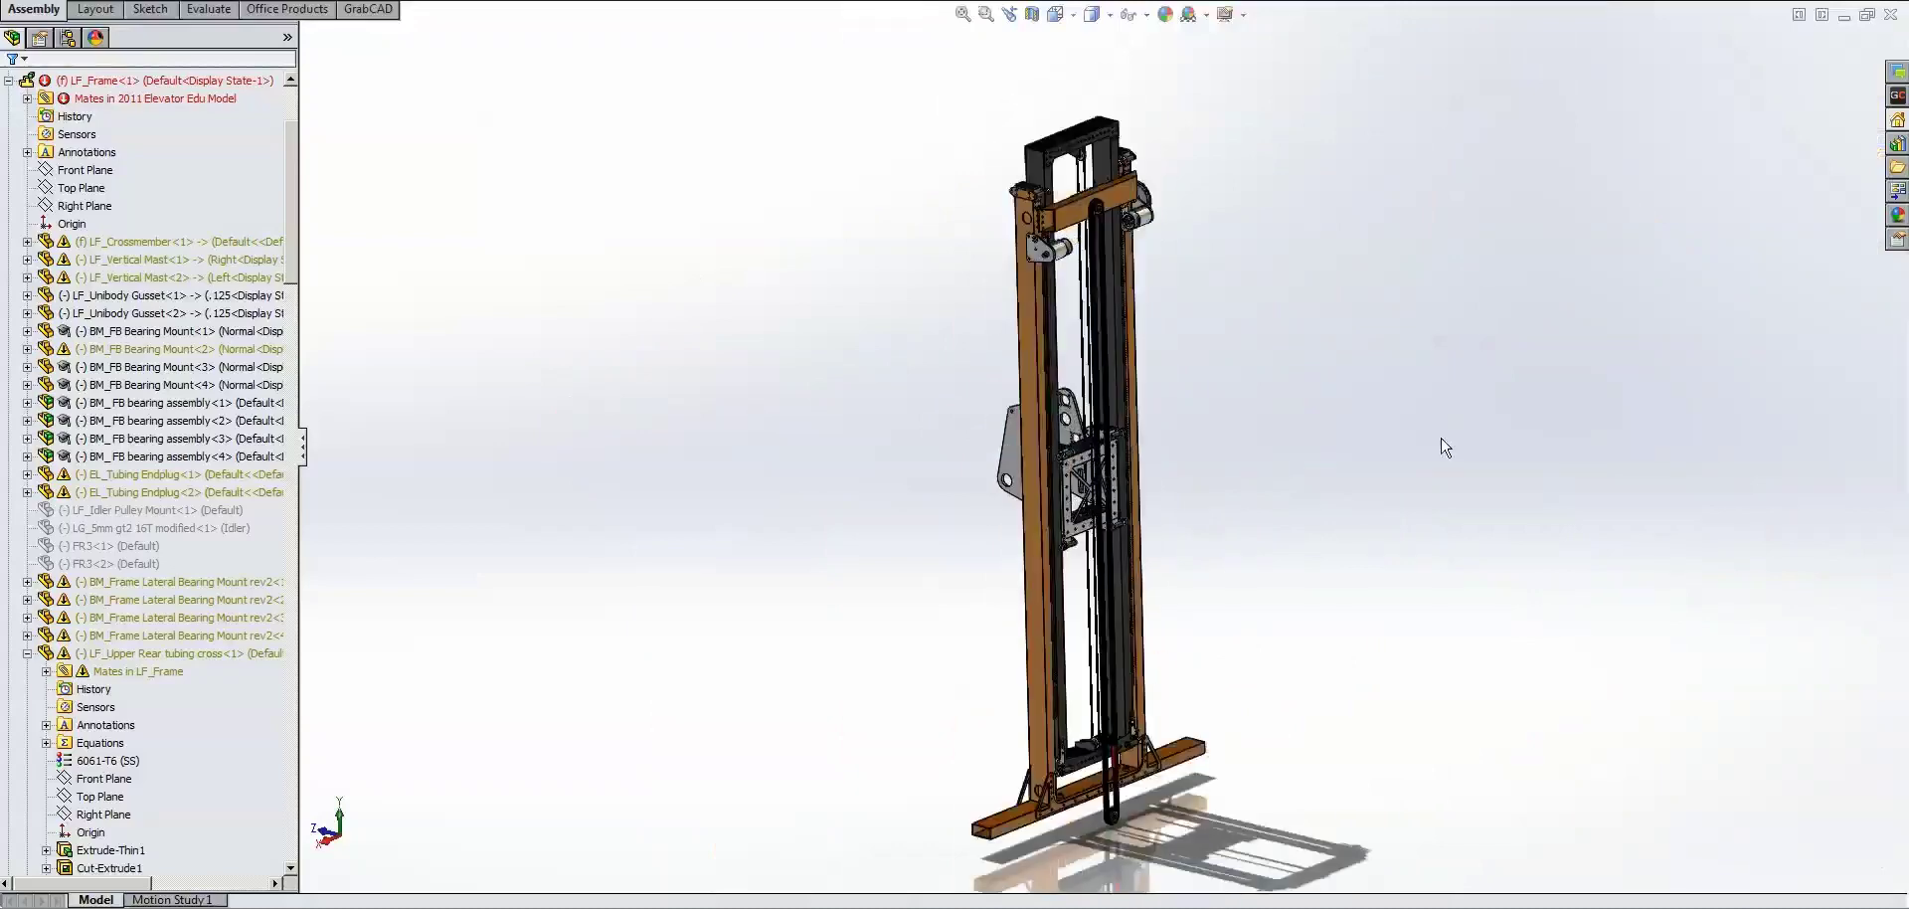
middle_click_drag(1204, 438, 1071, 496)
scroll(1027, 477, "up", 2)
scroll(1039, 477, "down", 3)
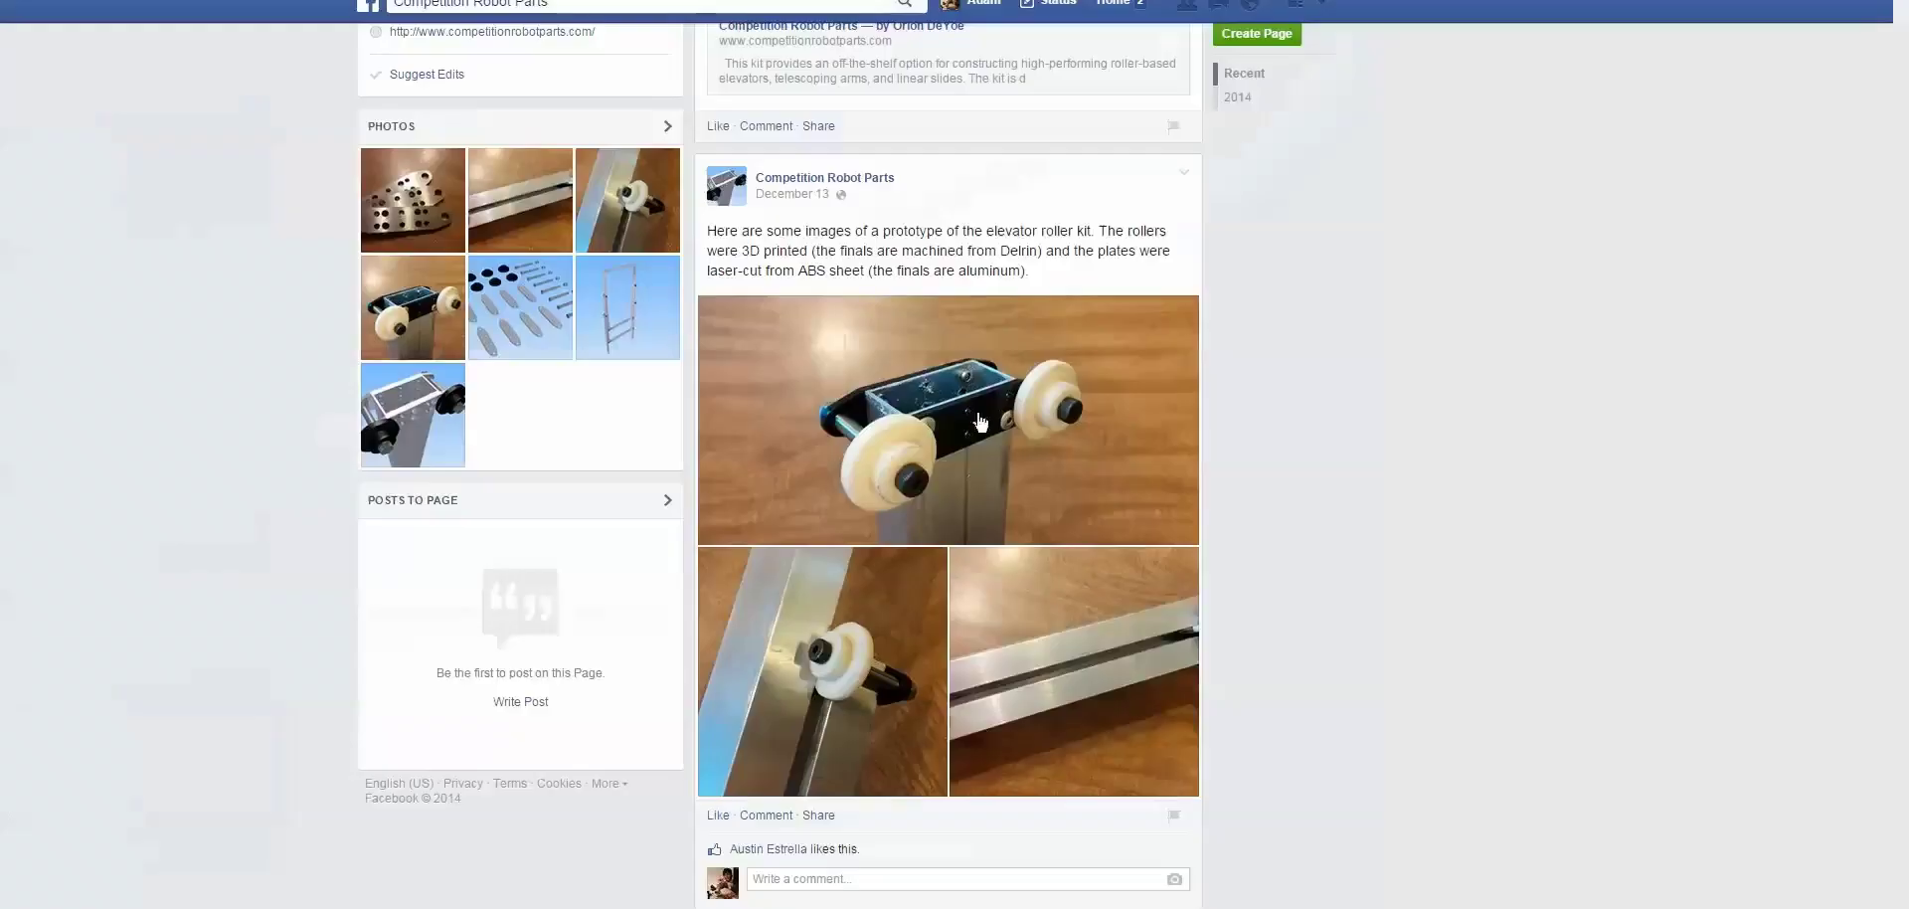
Browse the roller kit prototype photos, then follow the post's link to the Elevator Roller Kit page
scroll(979, 421, "down", 1)
scroll(949, 398, "up", 3)
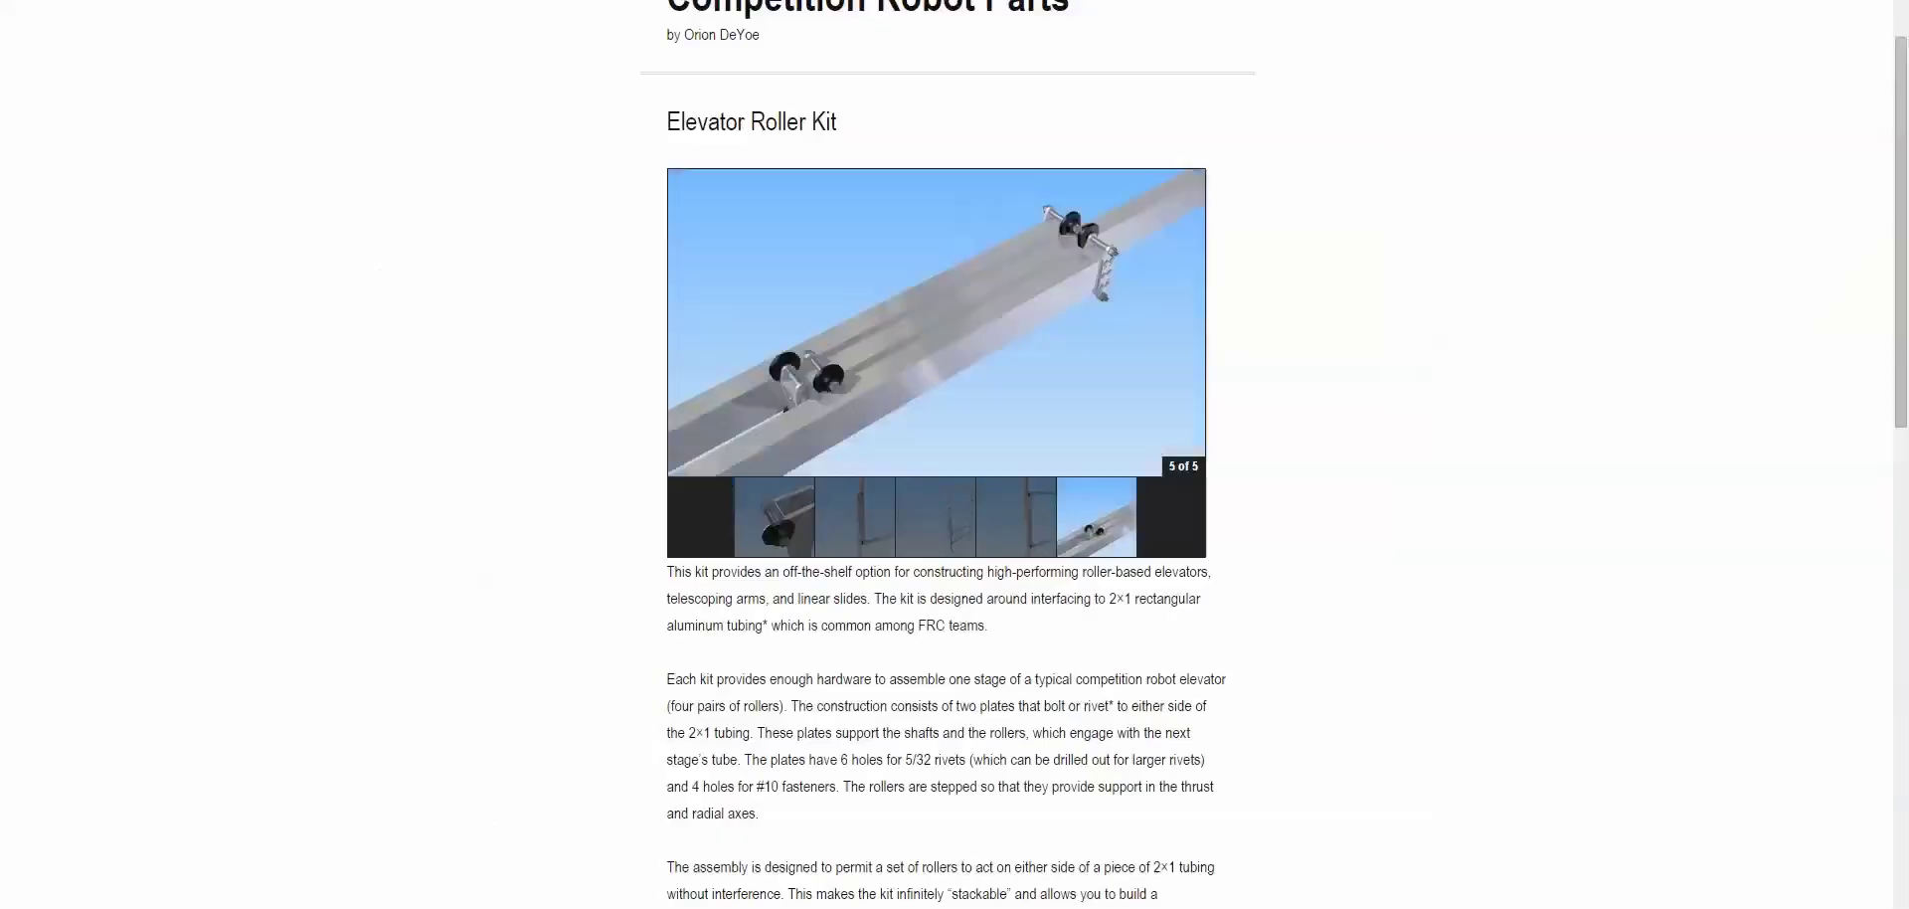
scroll(975, 358, "down", 2)
scroll(925, 436, "up", 4)
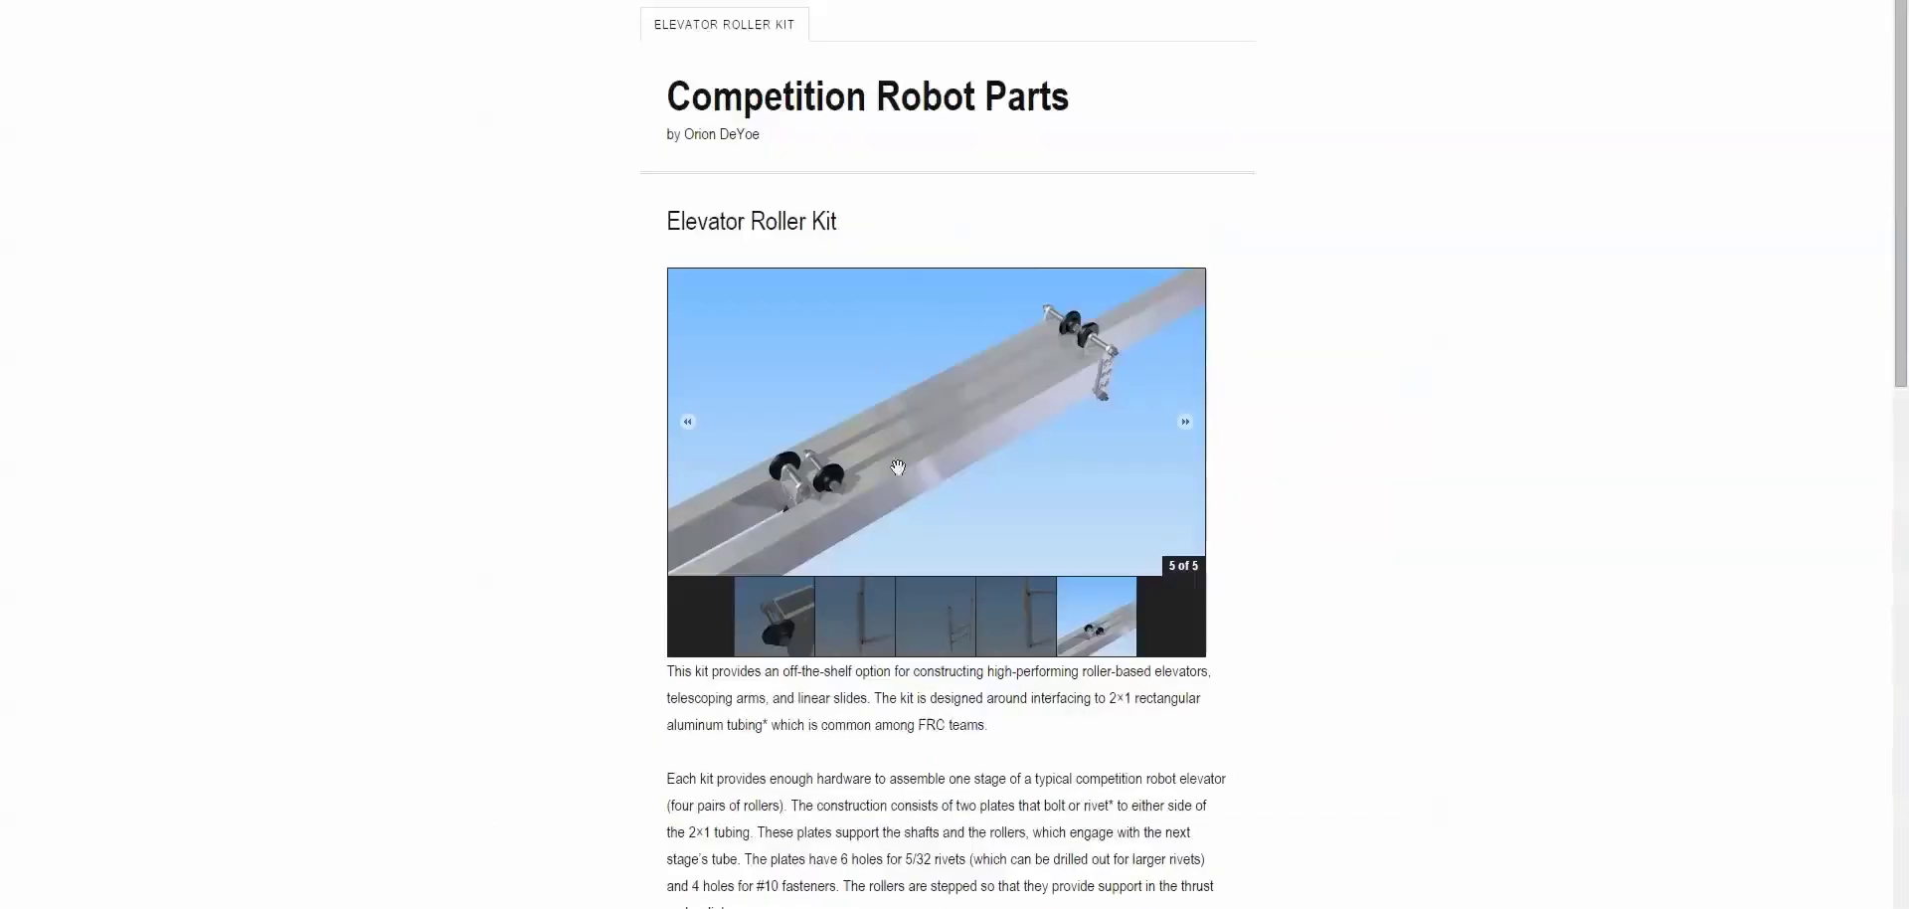
left_click(867, 653)
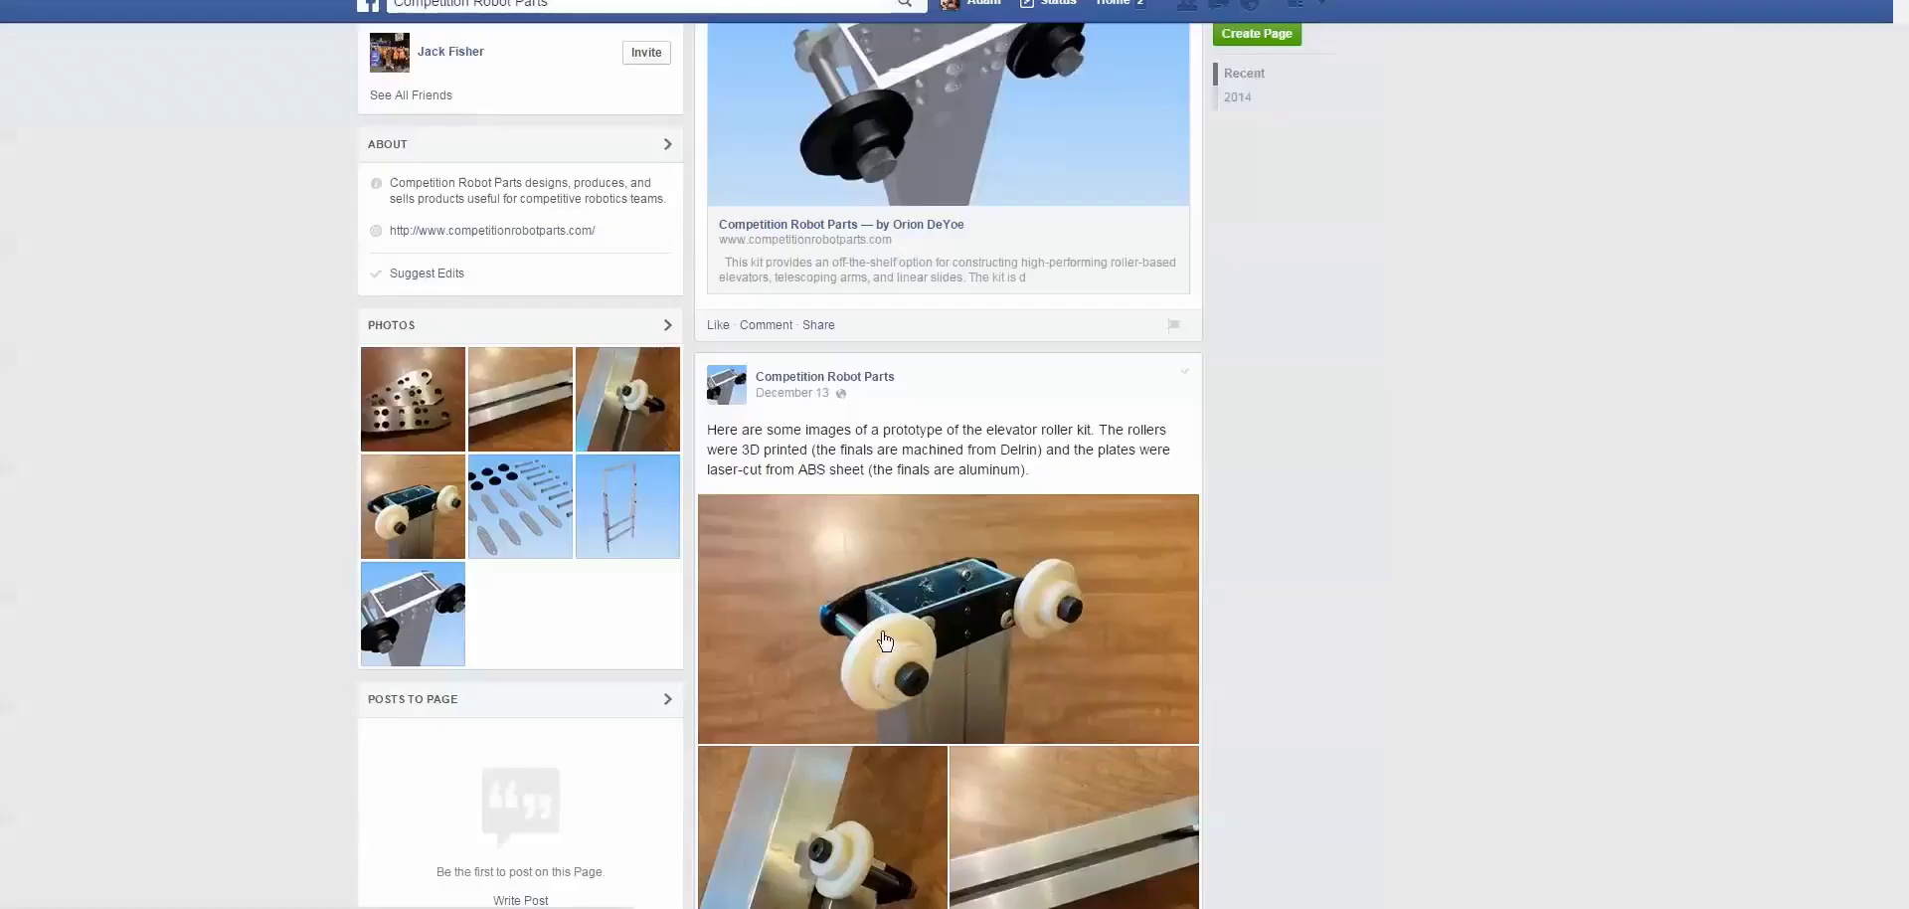
scroll(885, 597, "down", 2)
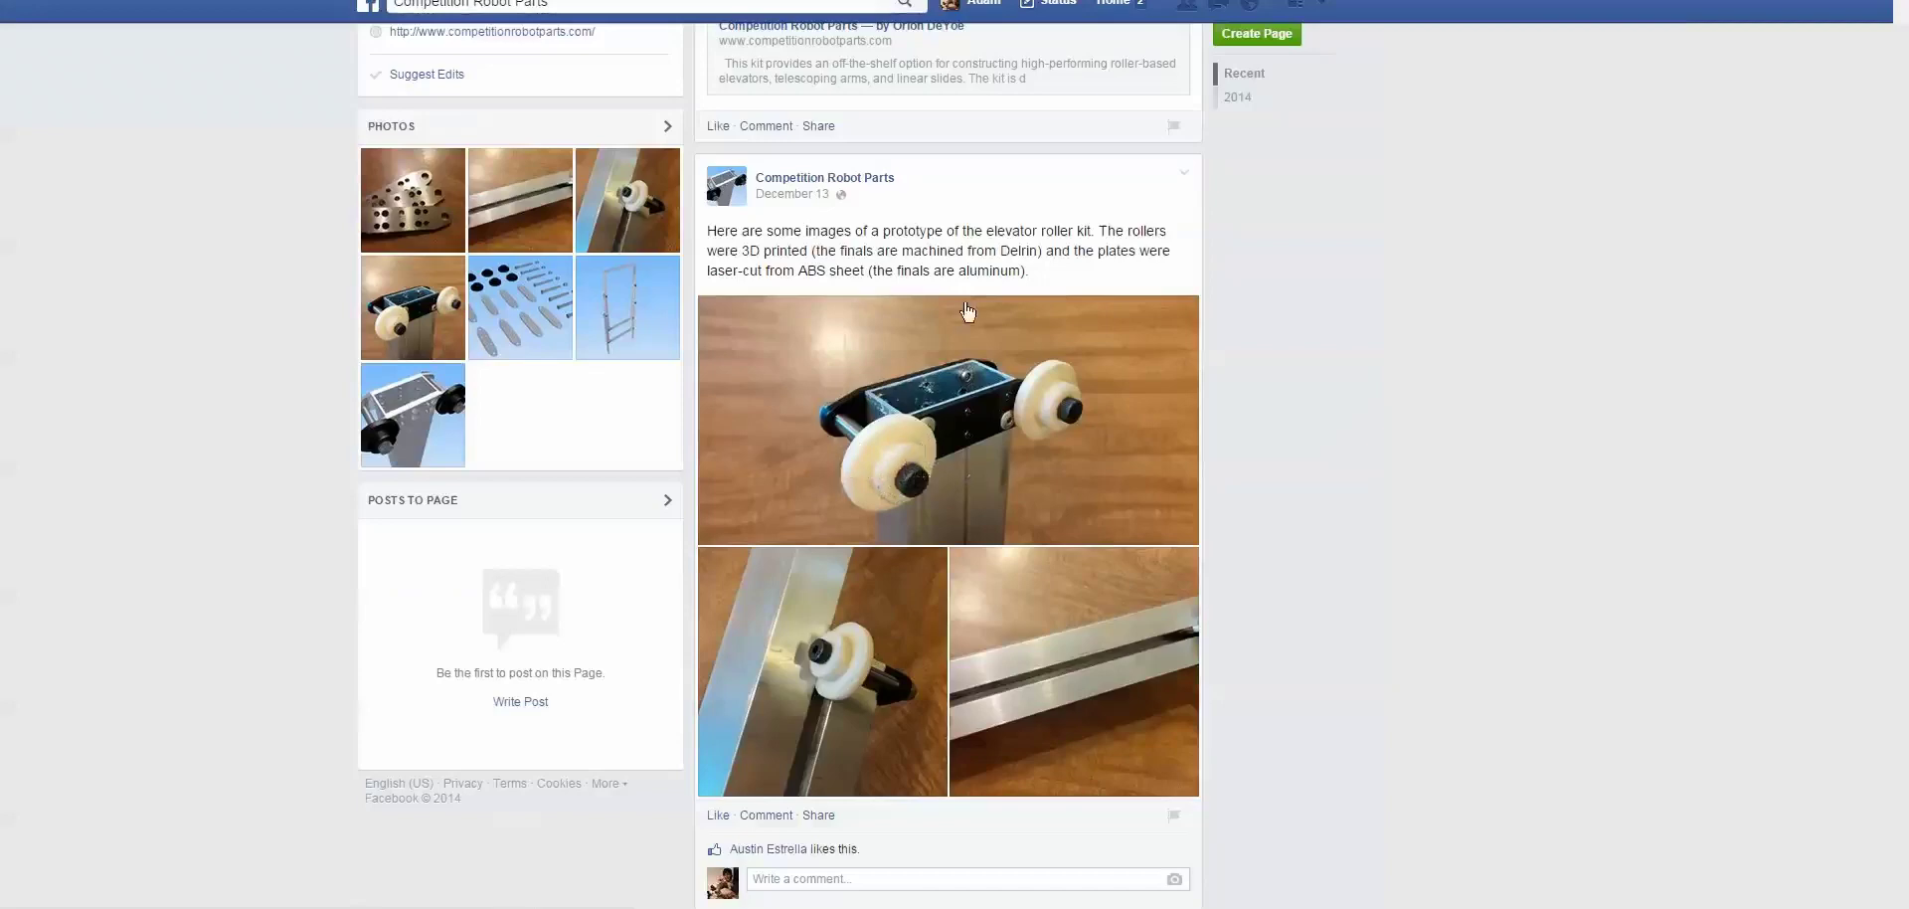
left_click(990, 83)
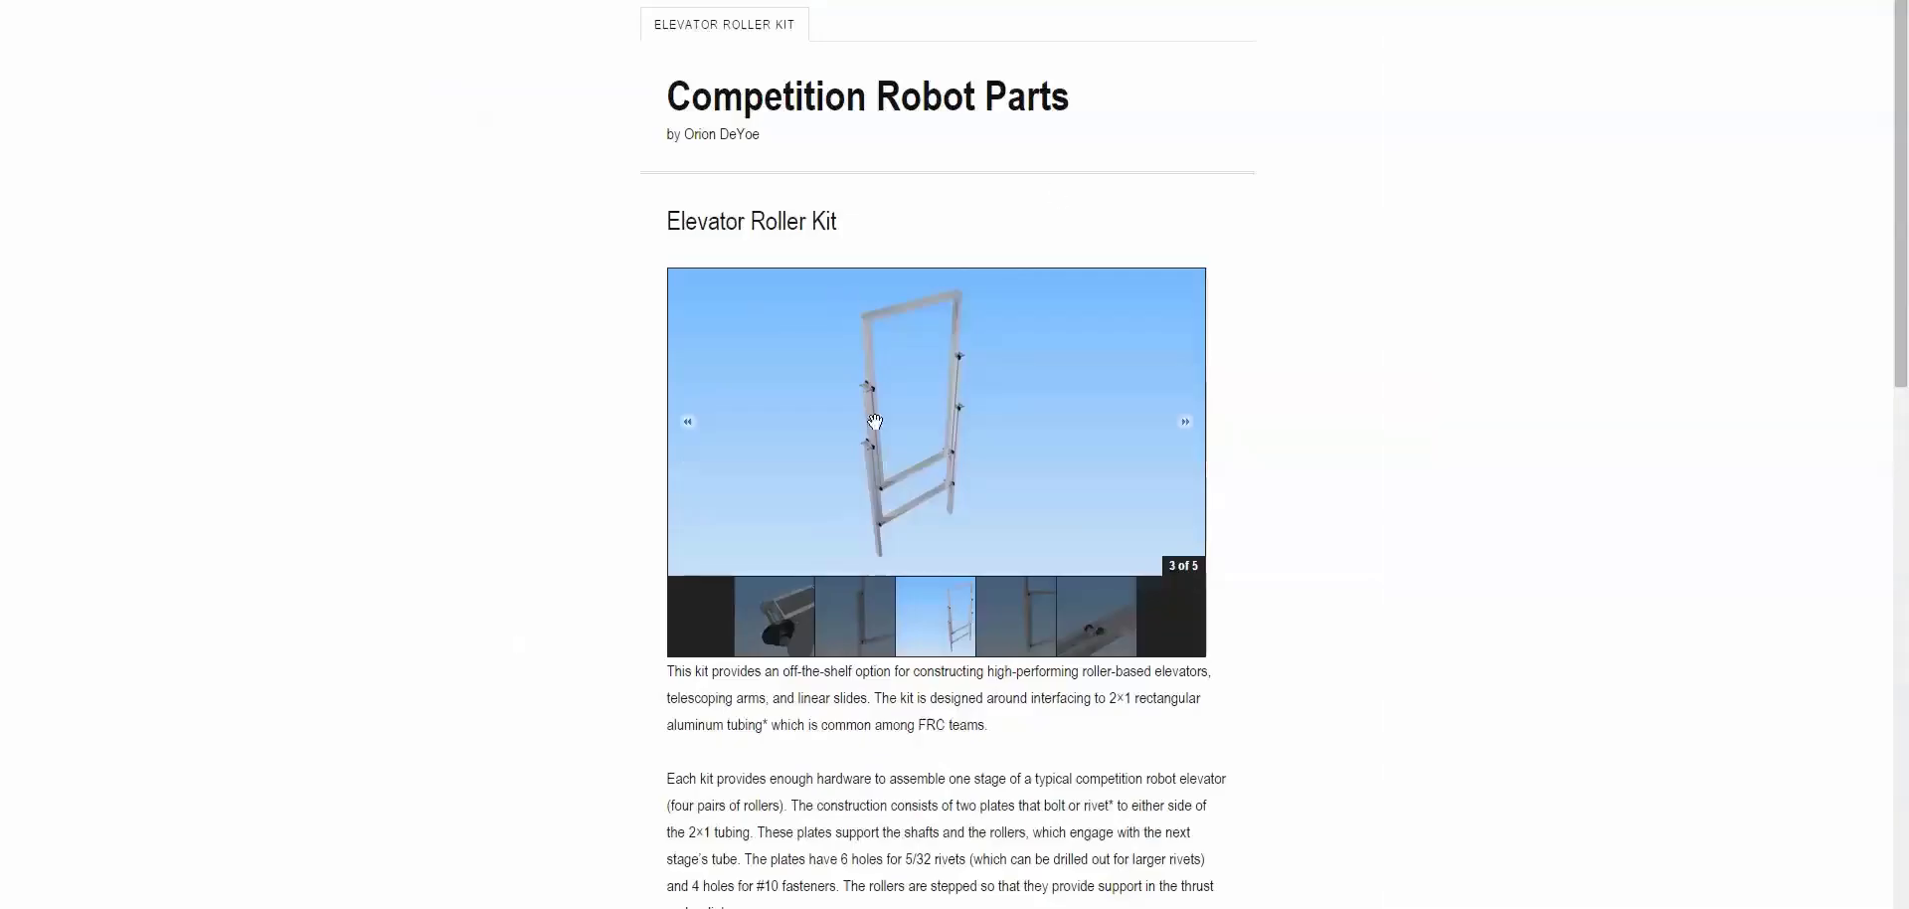
Scroll through the Elevator Roller Kit slideshow and product description
scroll(890, 418, "down", 12)
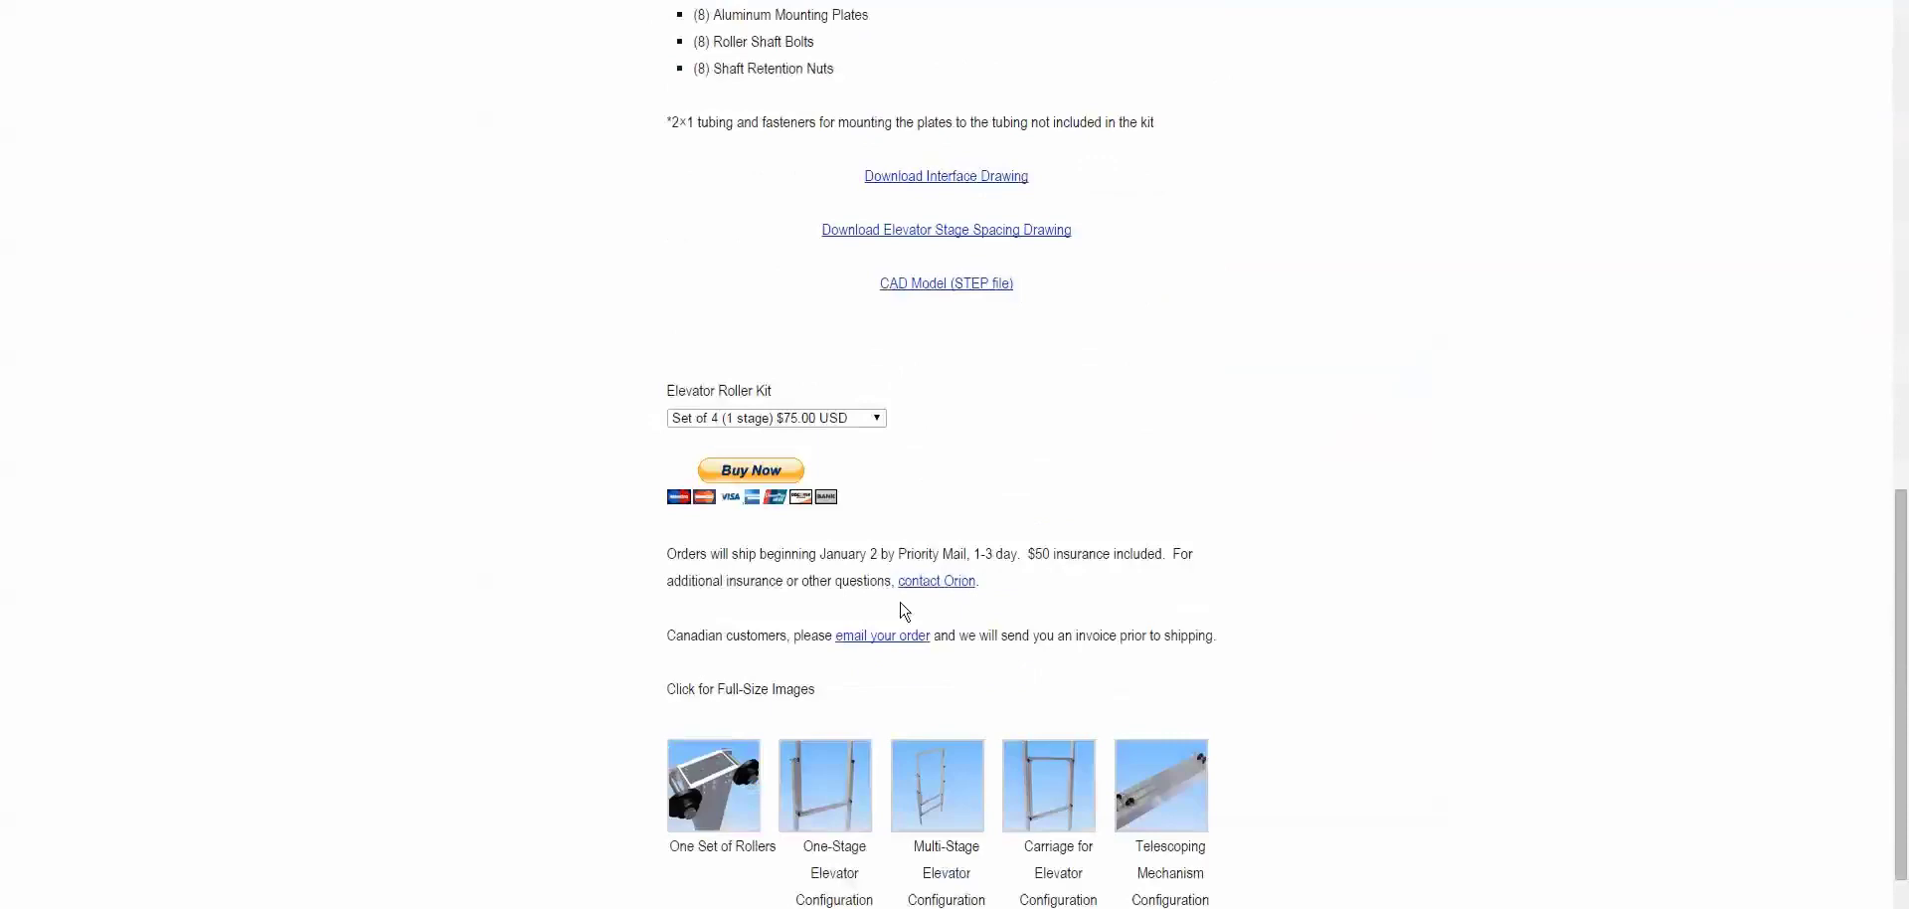
scroll(1024, 417, "up", 12)
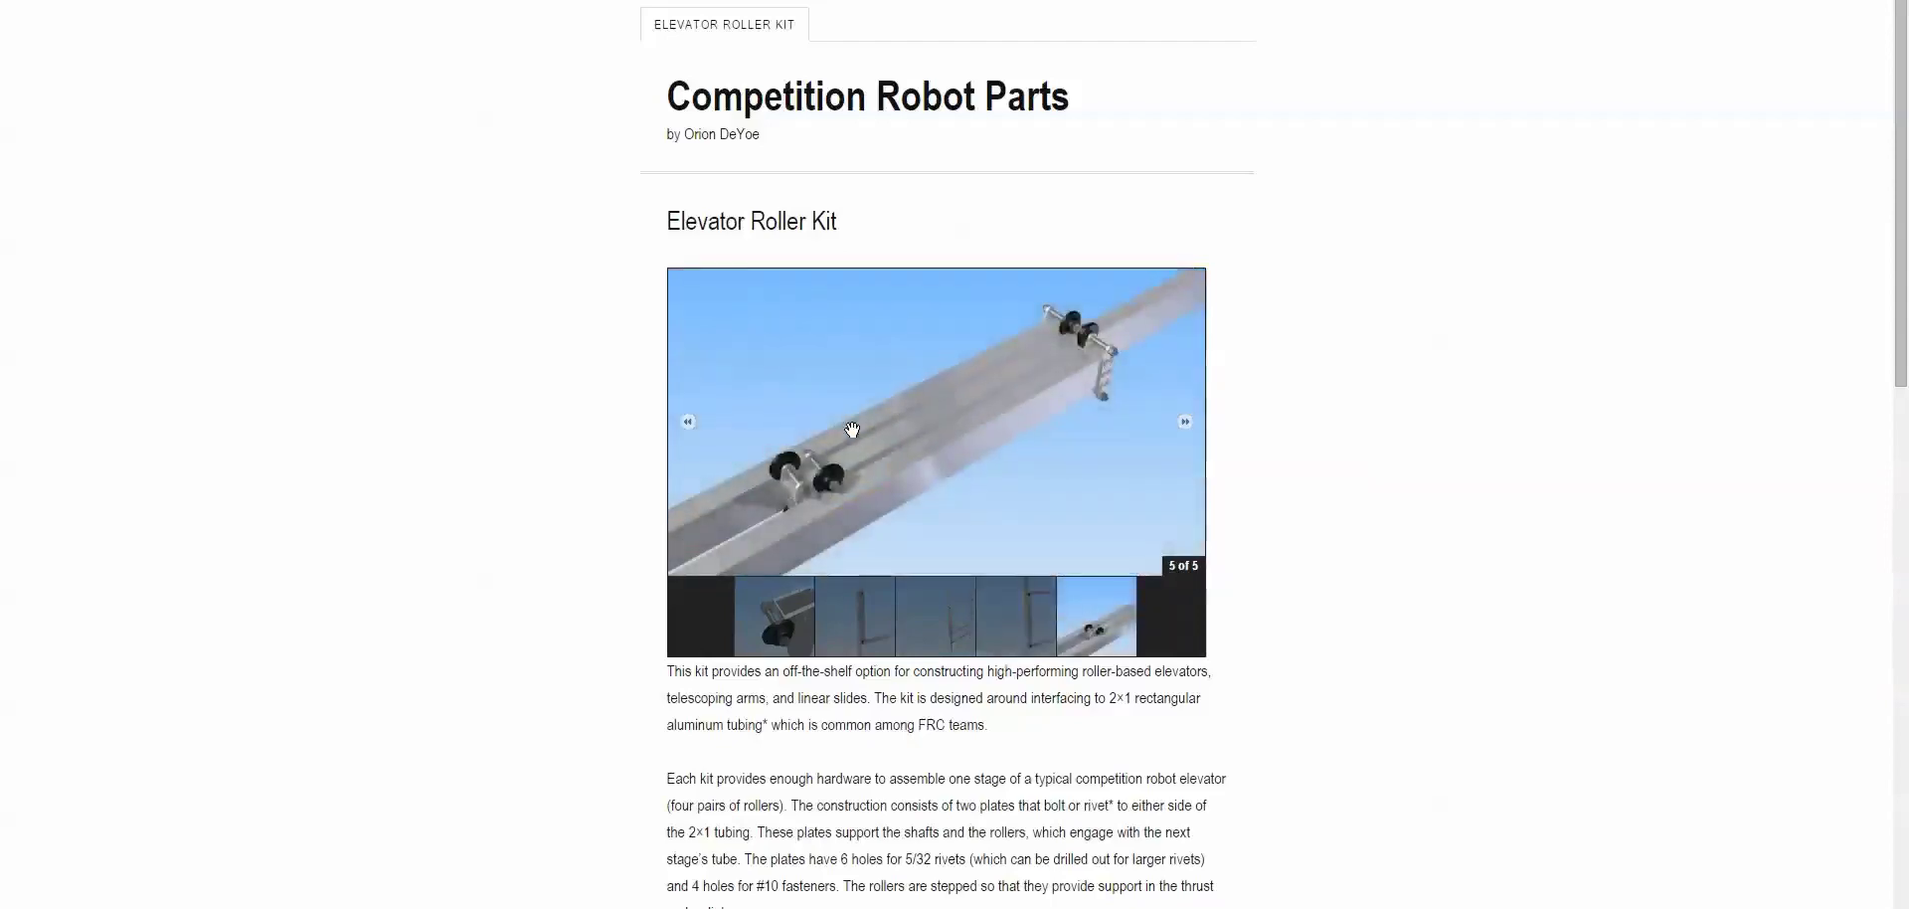
scroll(976, 344, "down", 1)
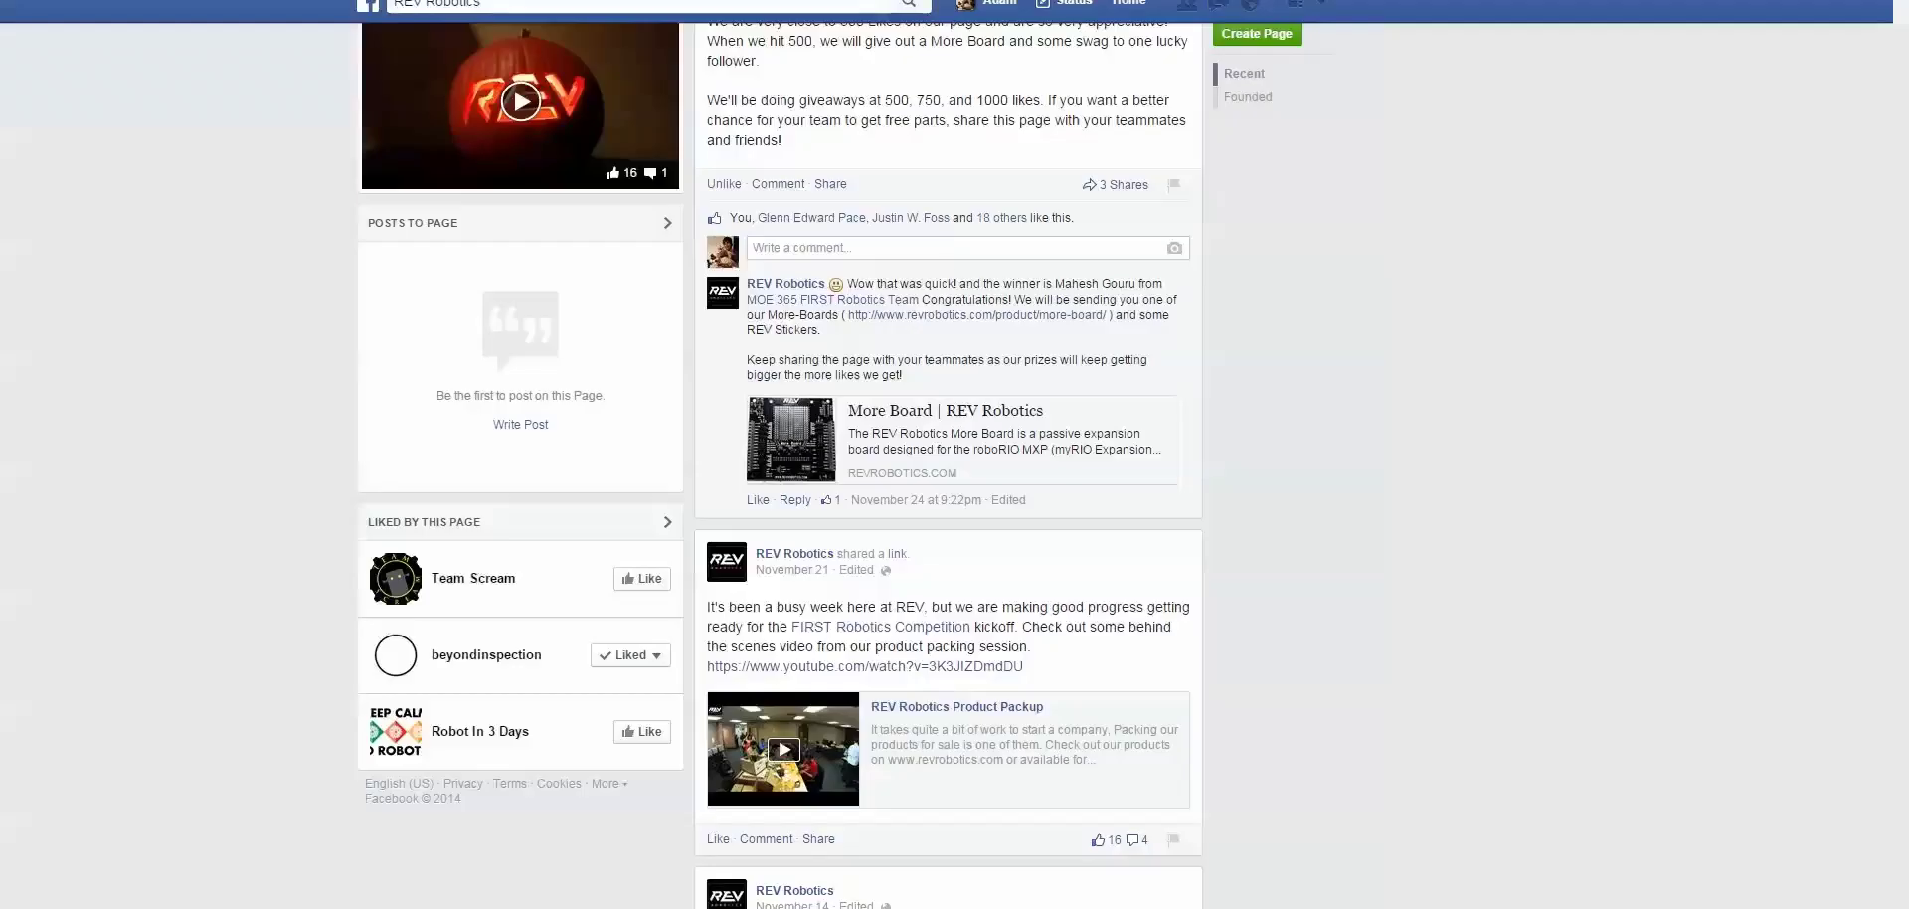
Scroll the REV Robotics feed, then the Competition Robot Parts roller kit prototype posts
scroll(999, 426, "up", 15)
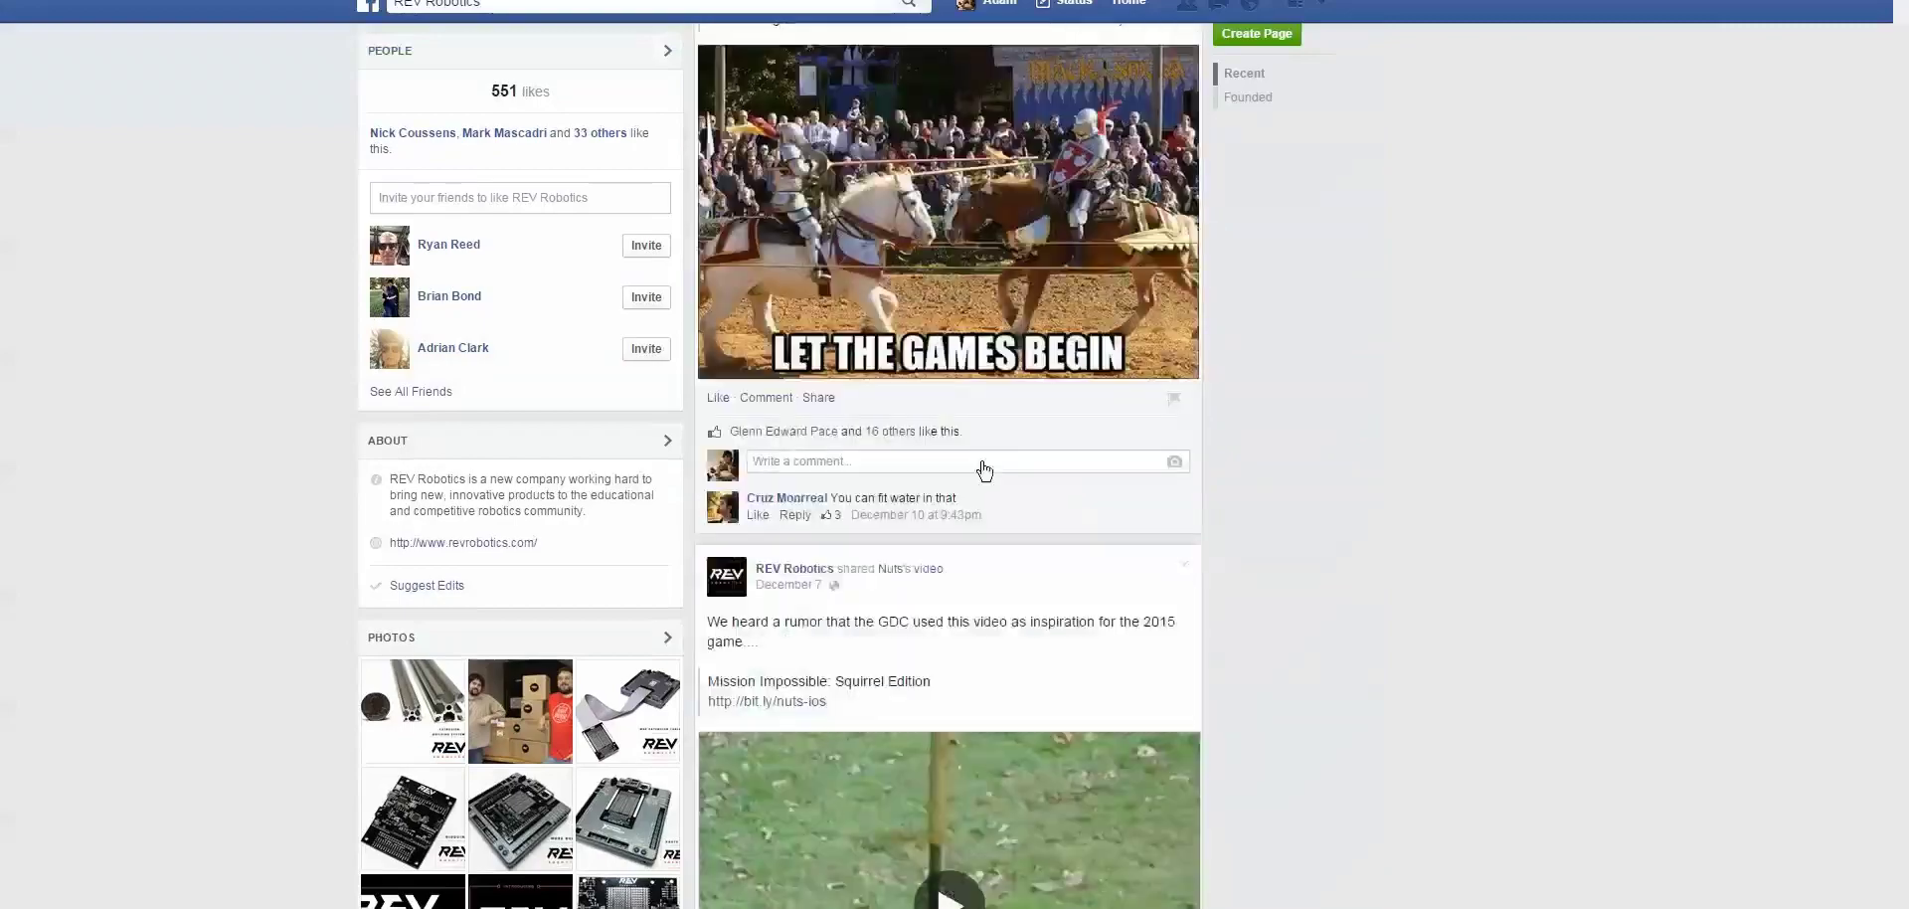
scroll(984, 470, "down", 12)
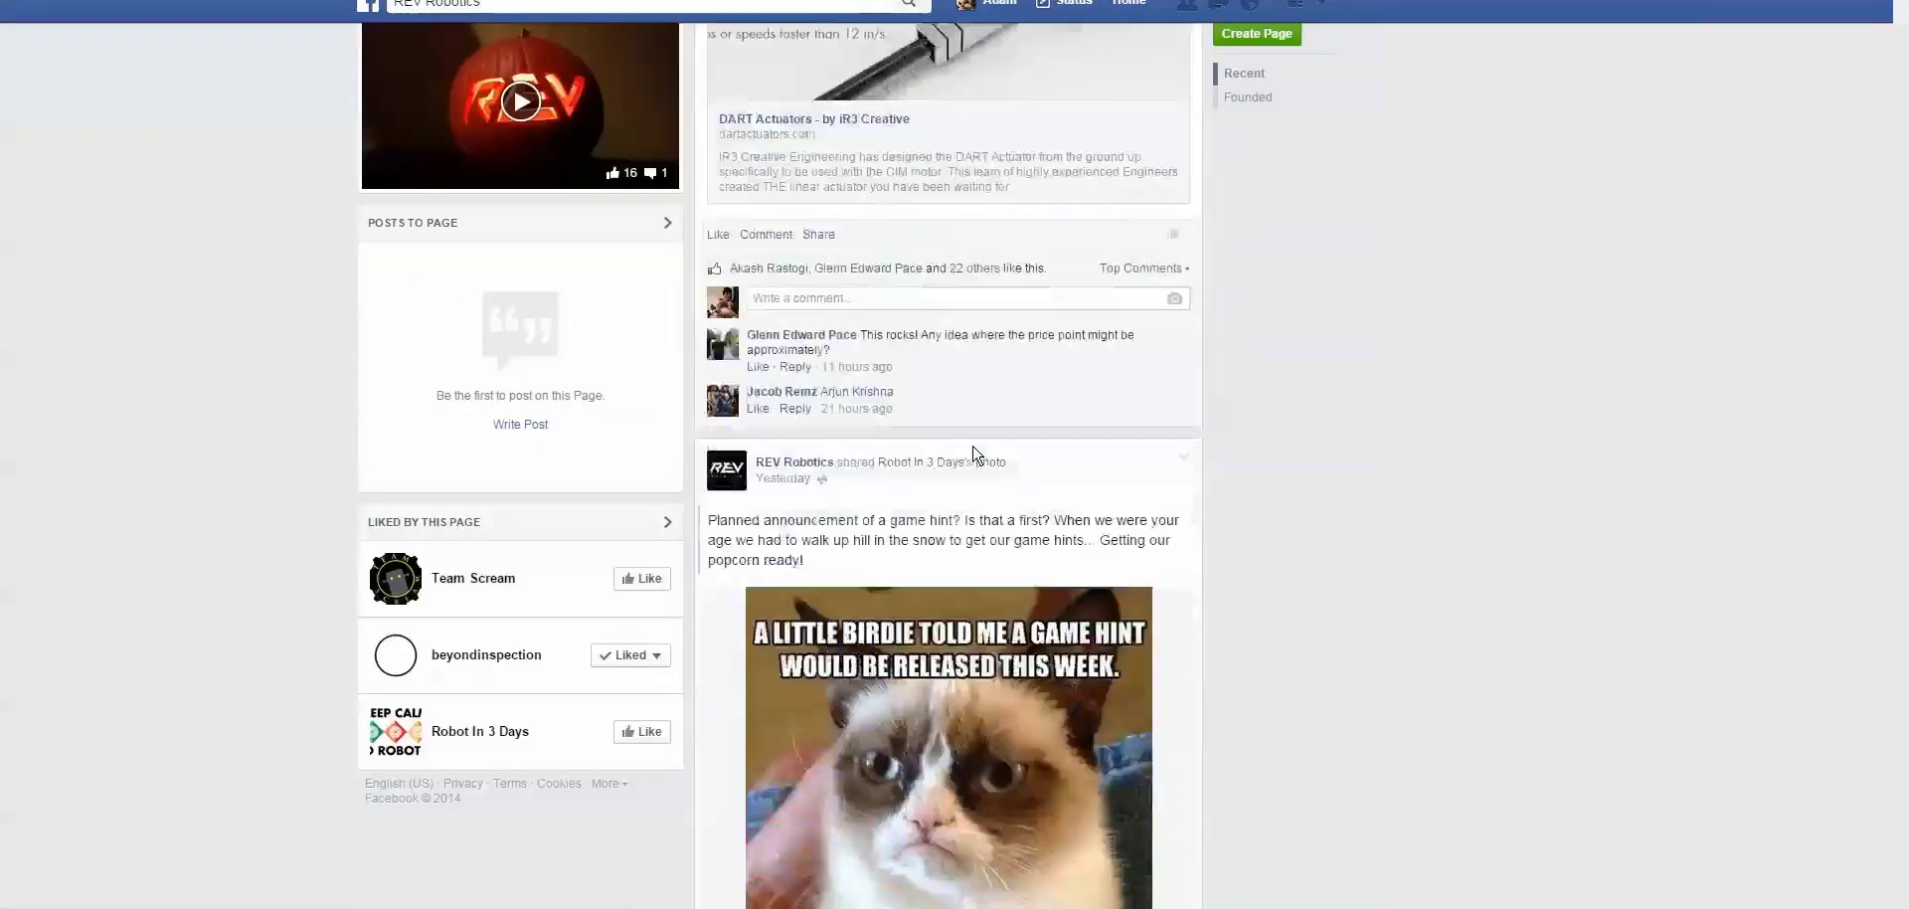
scroll(973, 454, "down", 15)
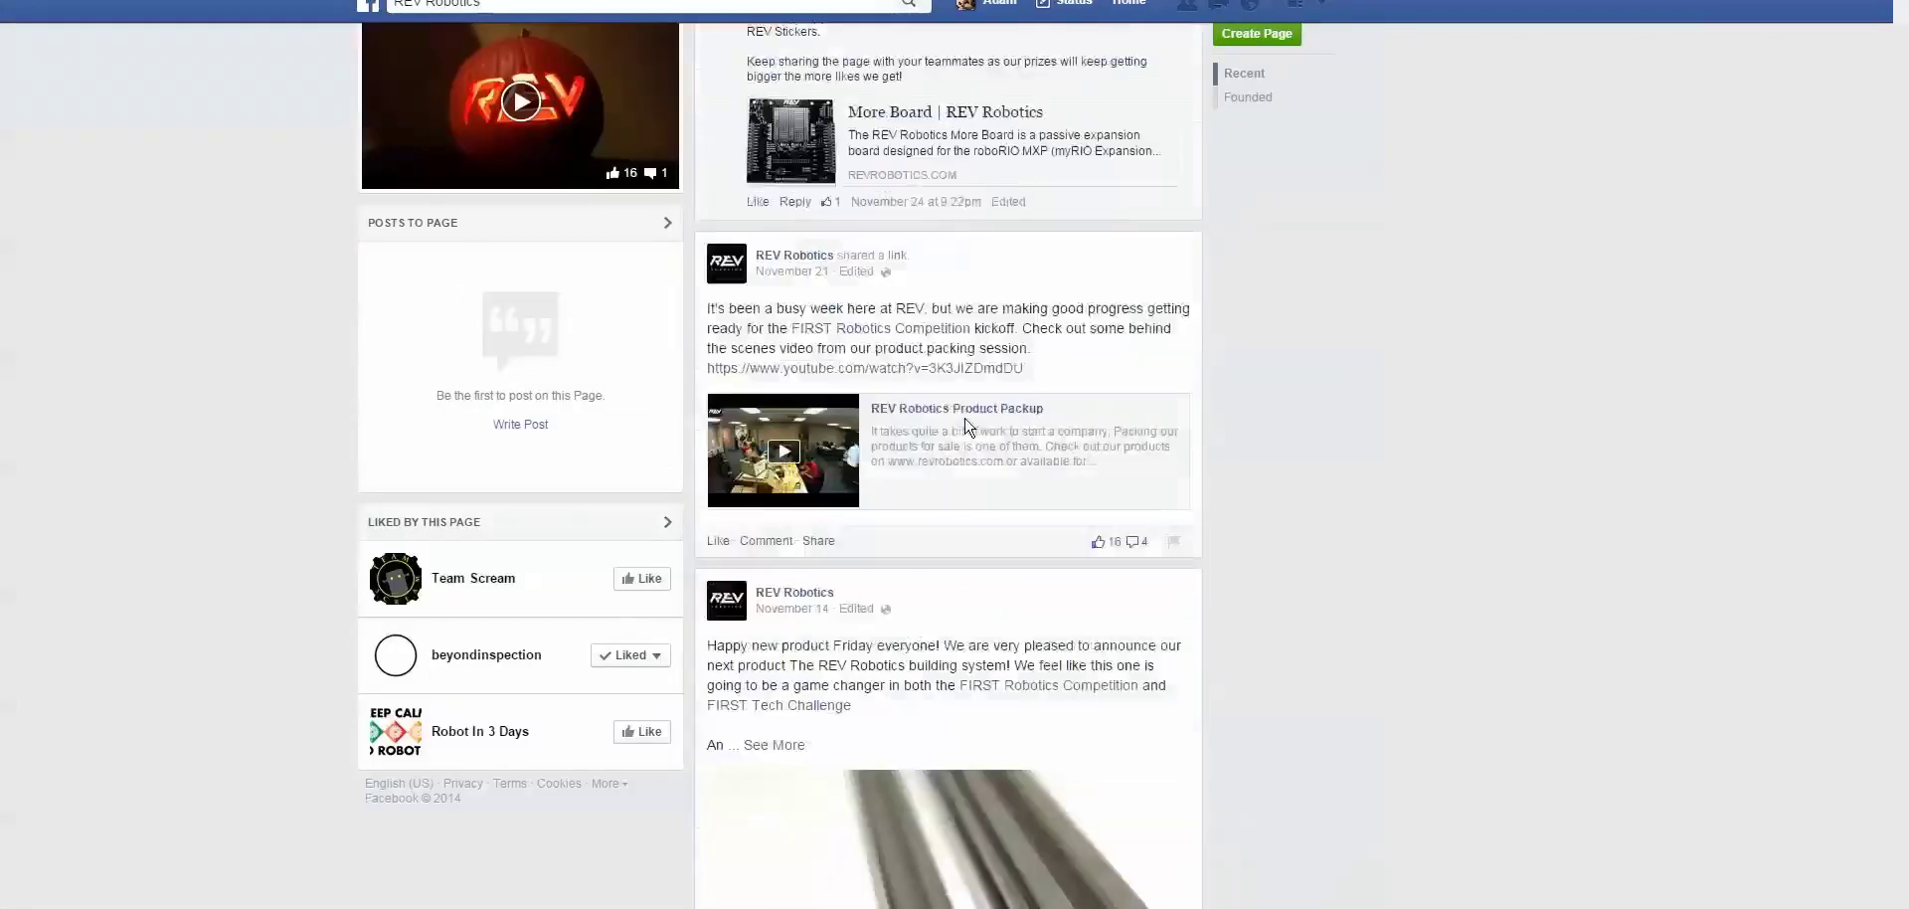
scroll(970, 425, "down", 5)
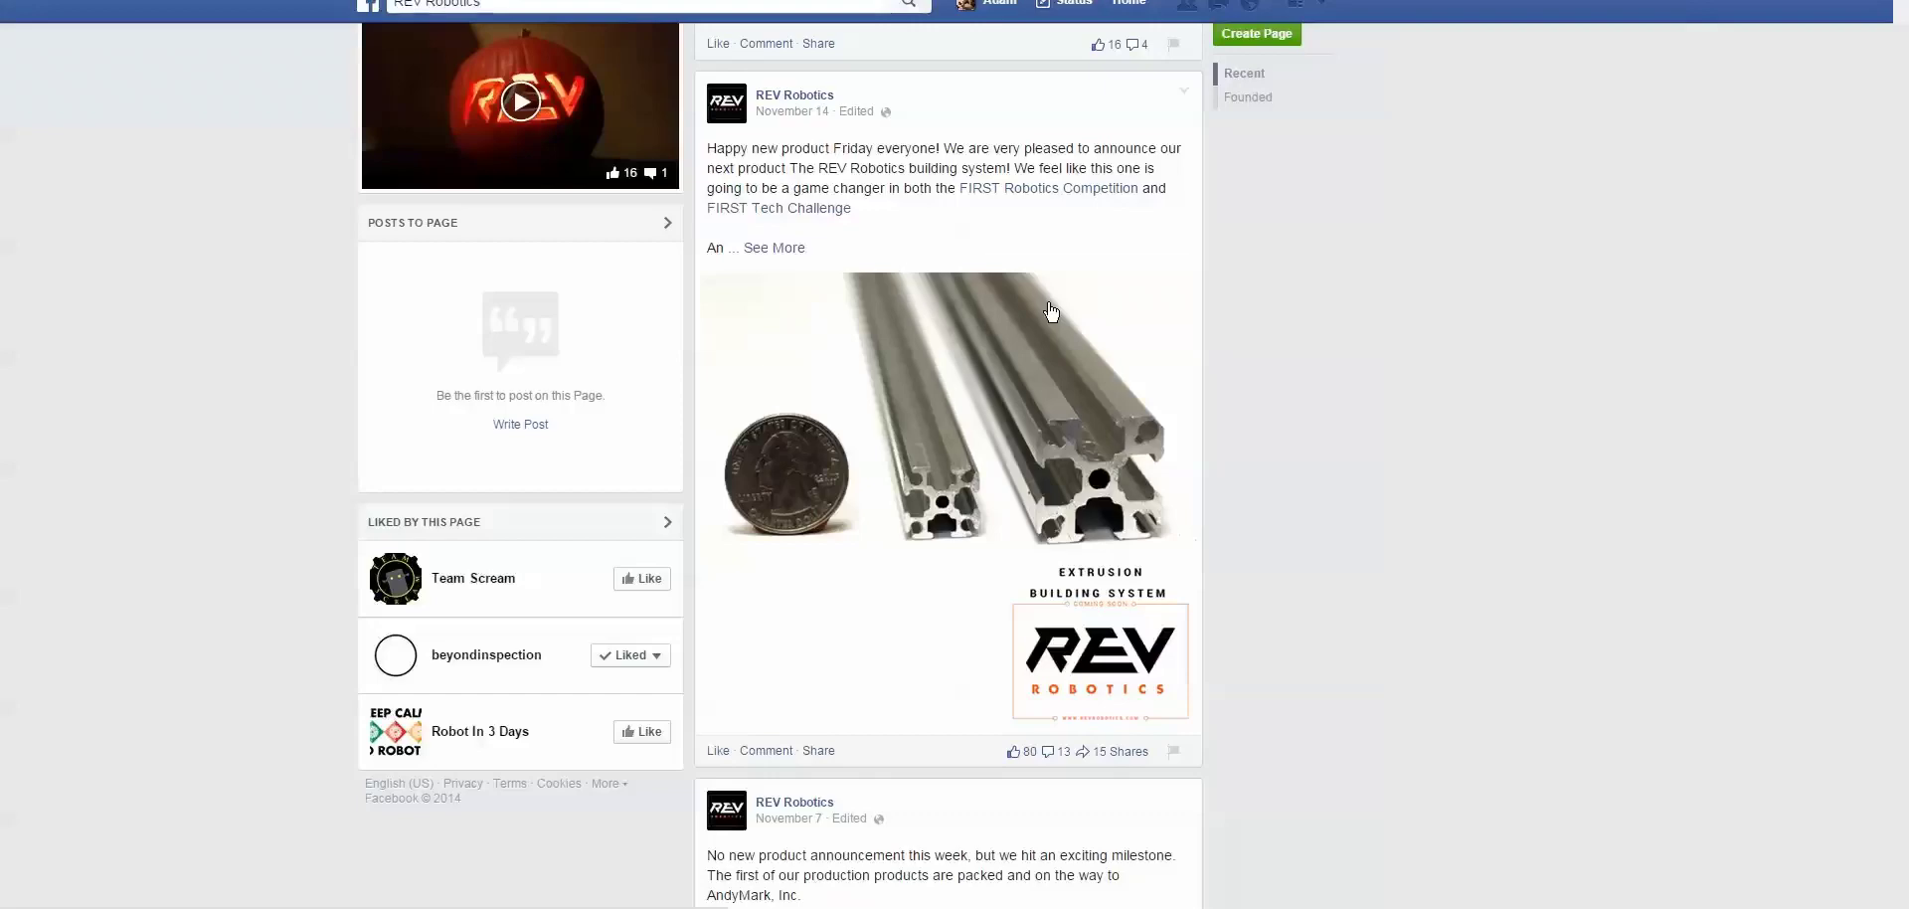
scroll(997, 359, "up", 5)
scroll(997, 359, "down", 4)
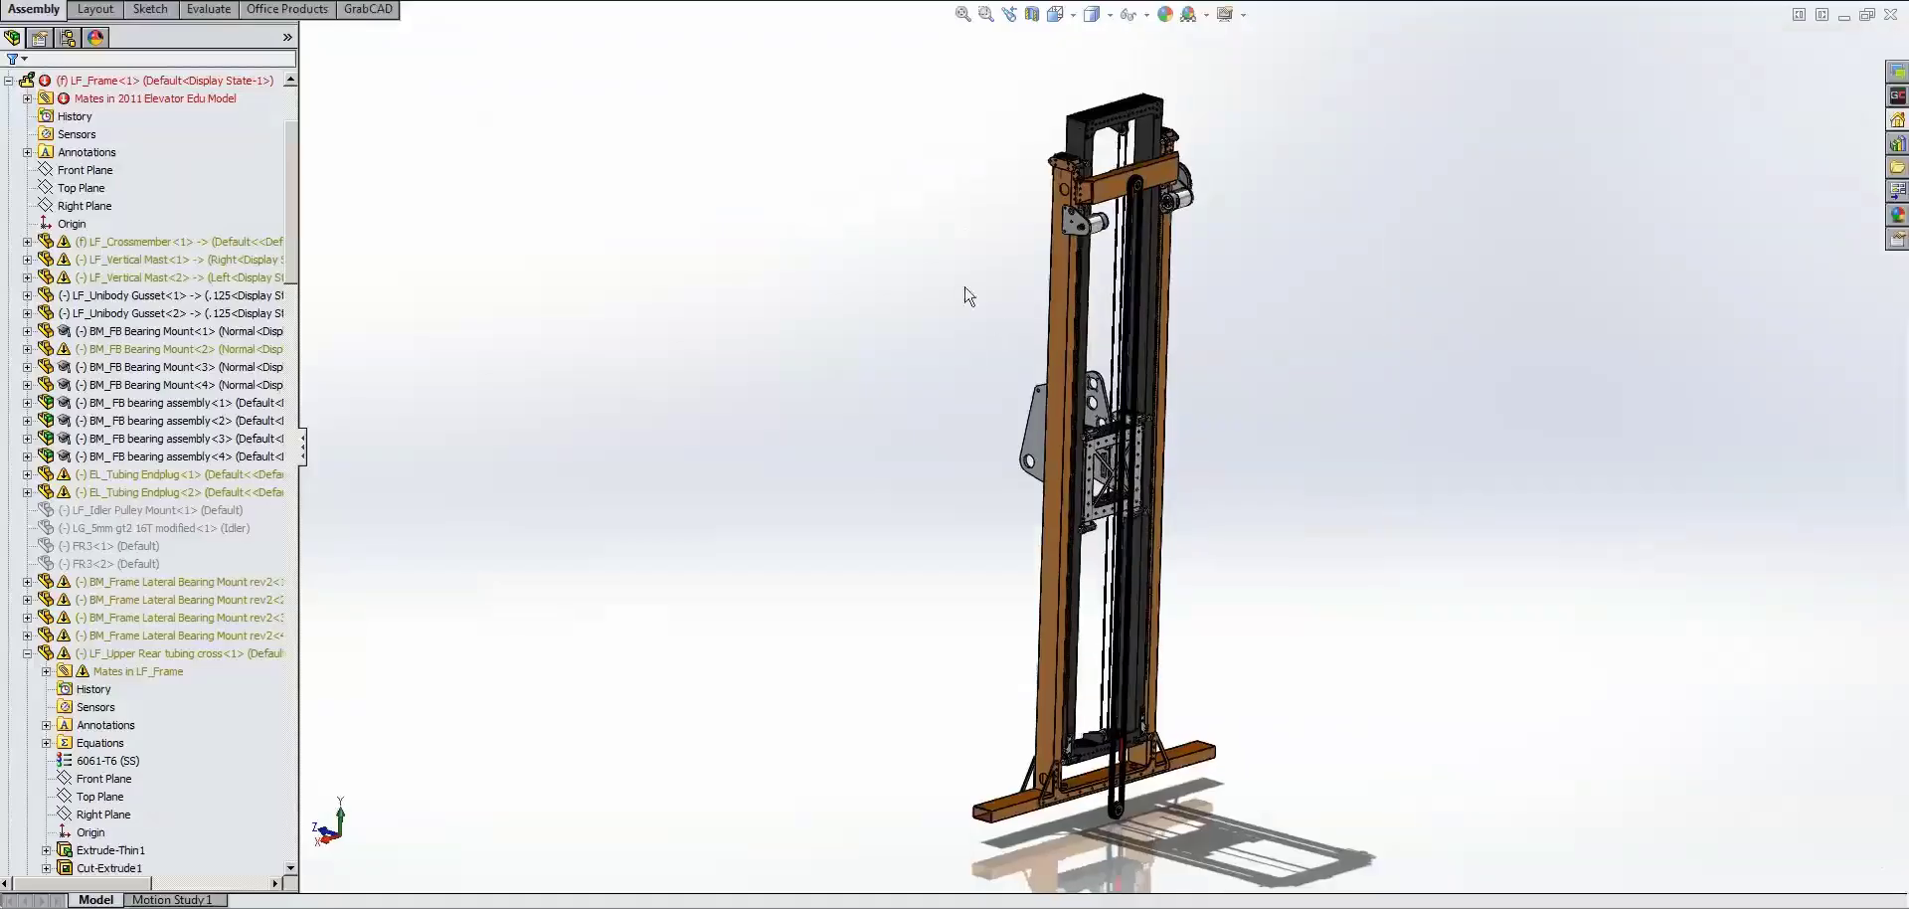
scroll(1083, 189, "down", 5)
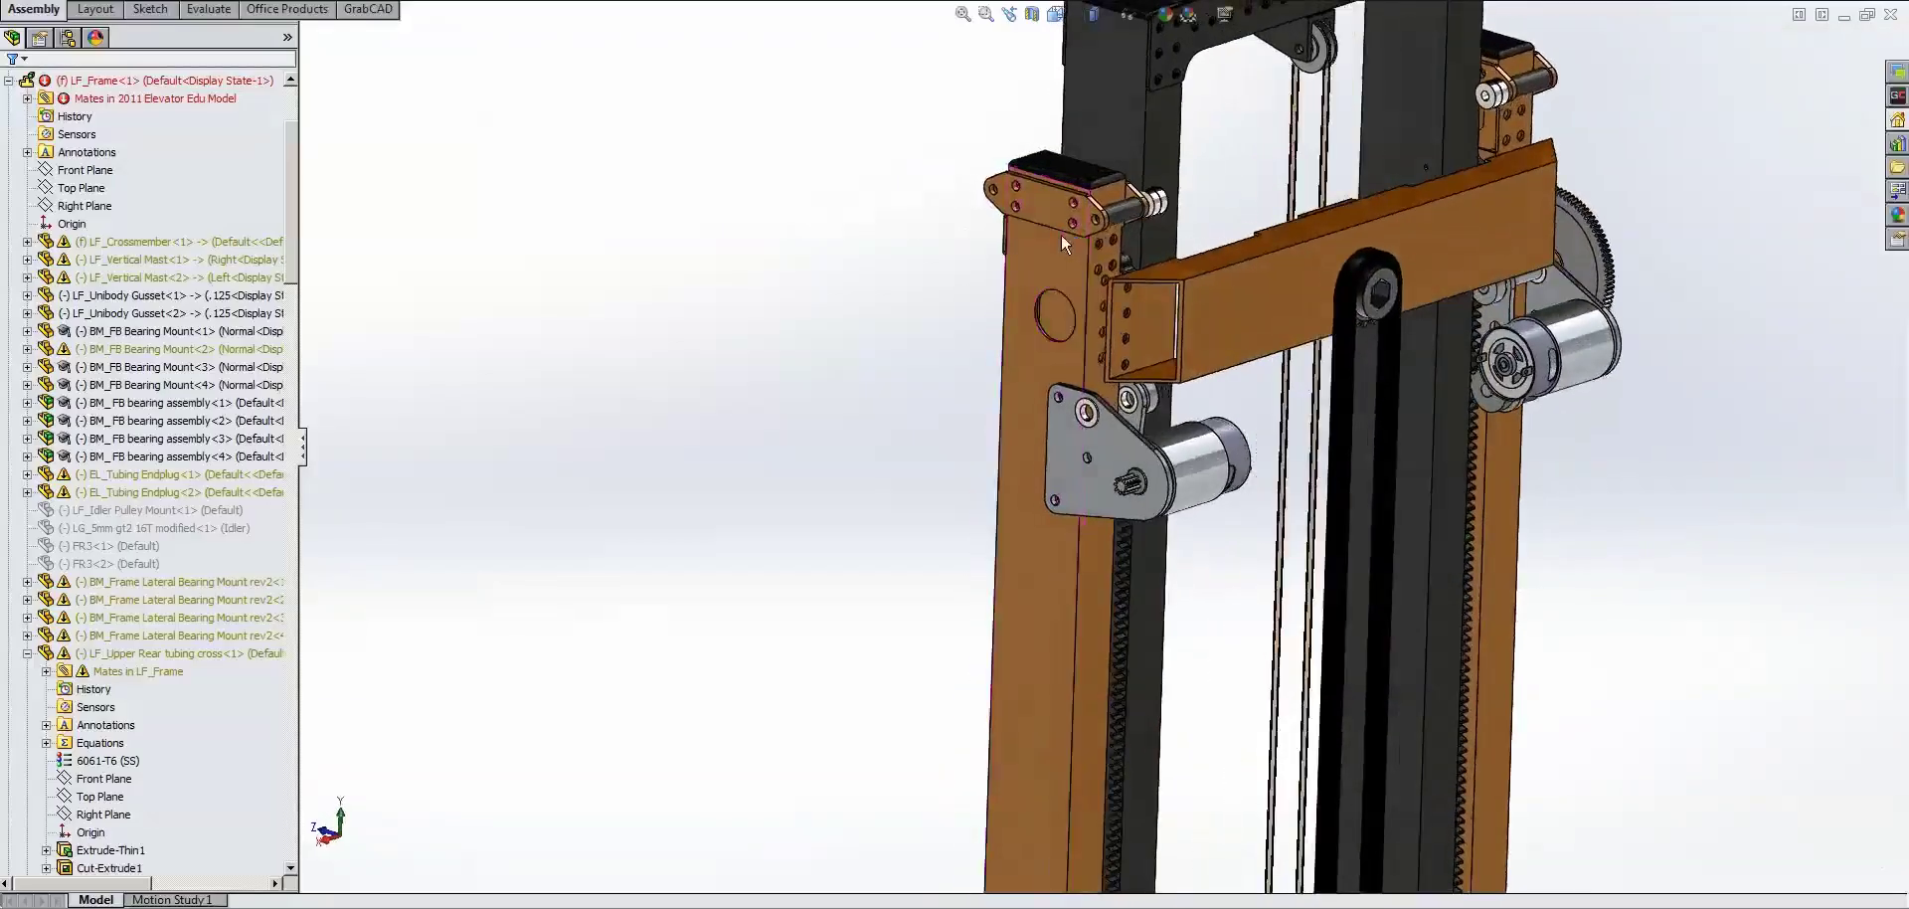
middle_click_drag(1060, 234, 810, 241)
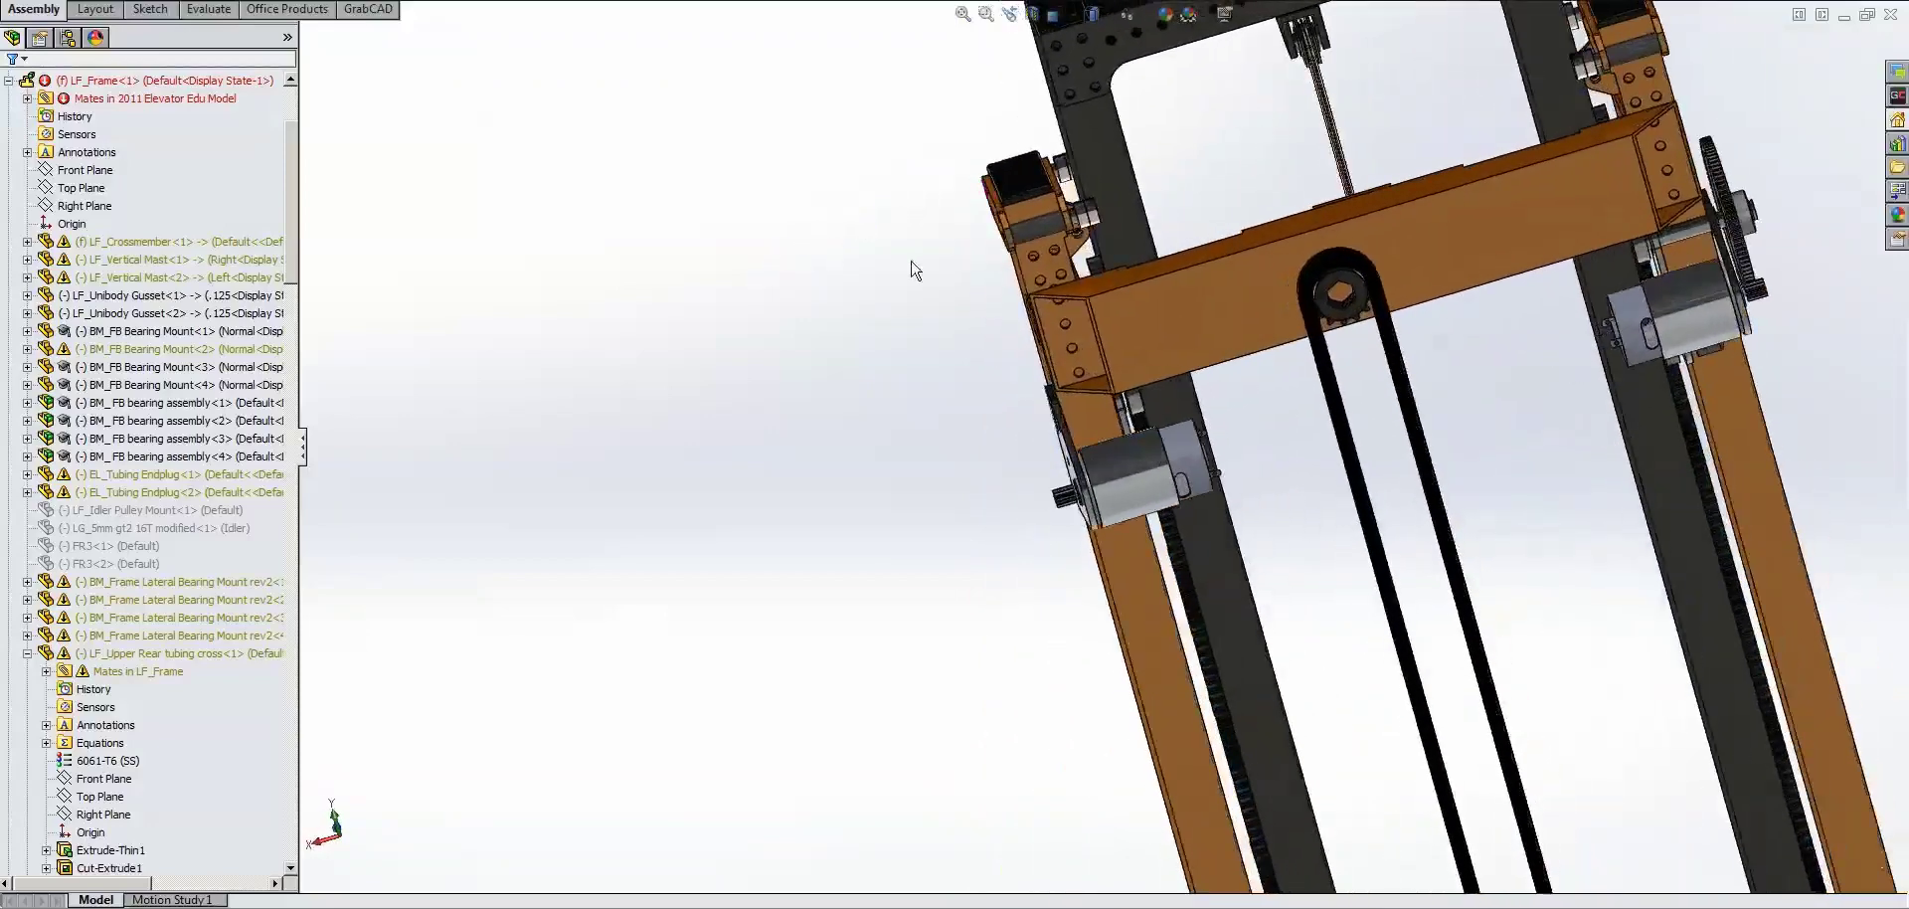
middle_click_drag(916, 269, 1104, 236)
scroll(1073, 230, "up", 4)
scroll(1107, 298, "down", 2)
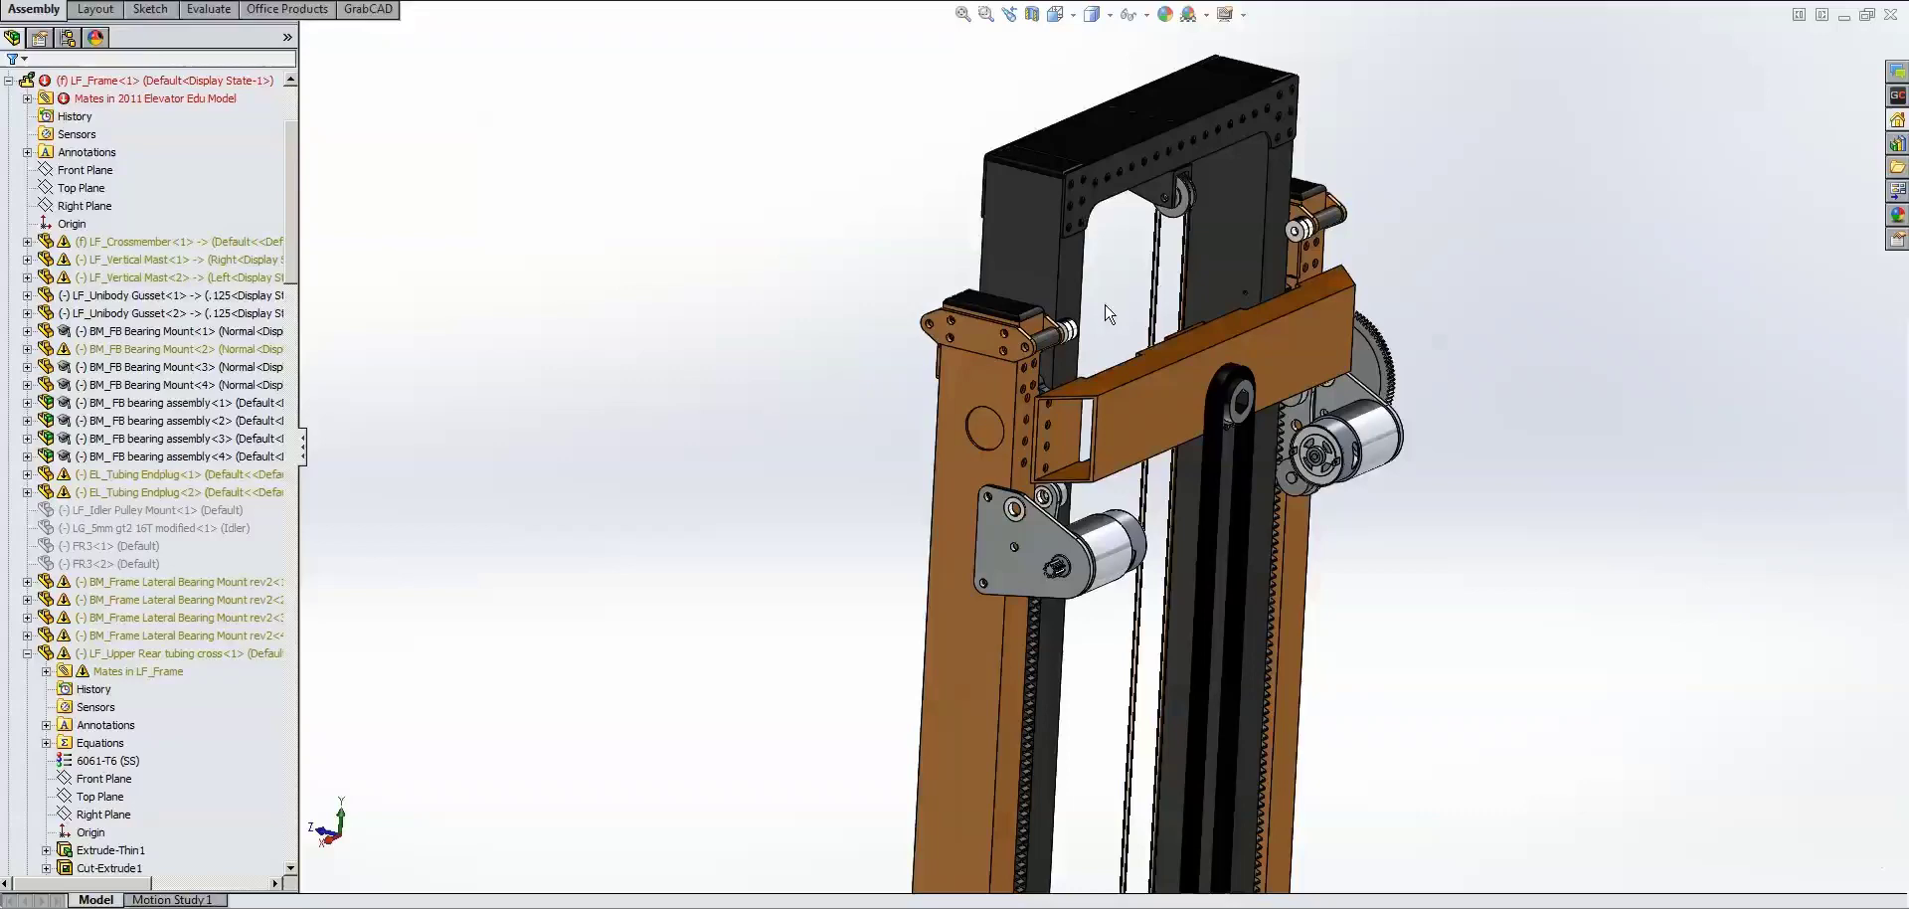
scroll(990, 336, "down", 2)
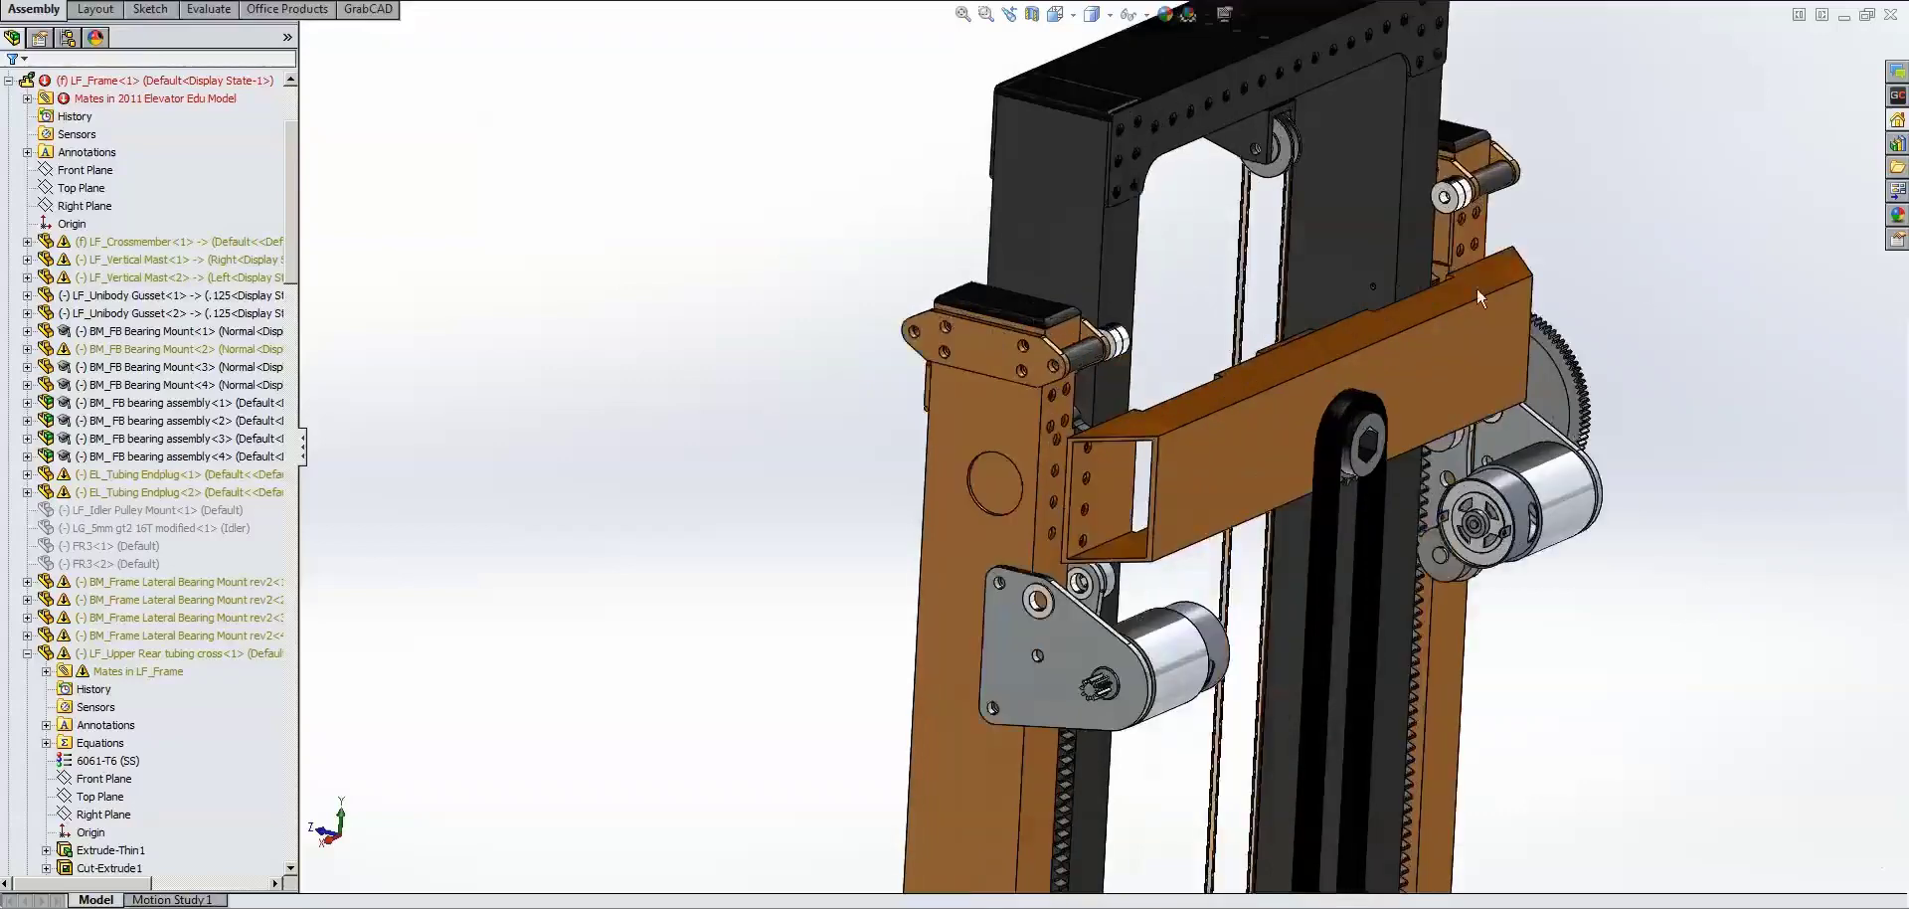
middle_click_drag(1453, 283, 647, 362)
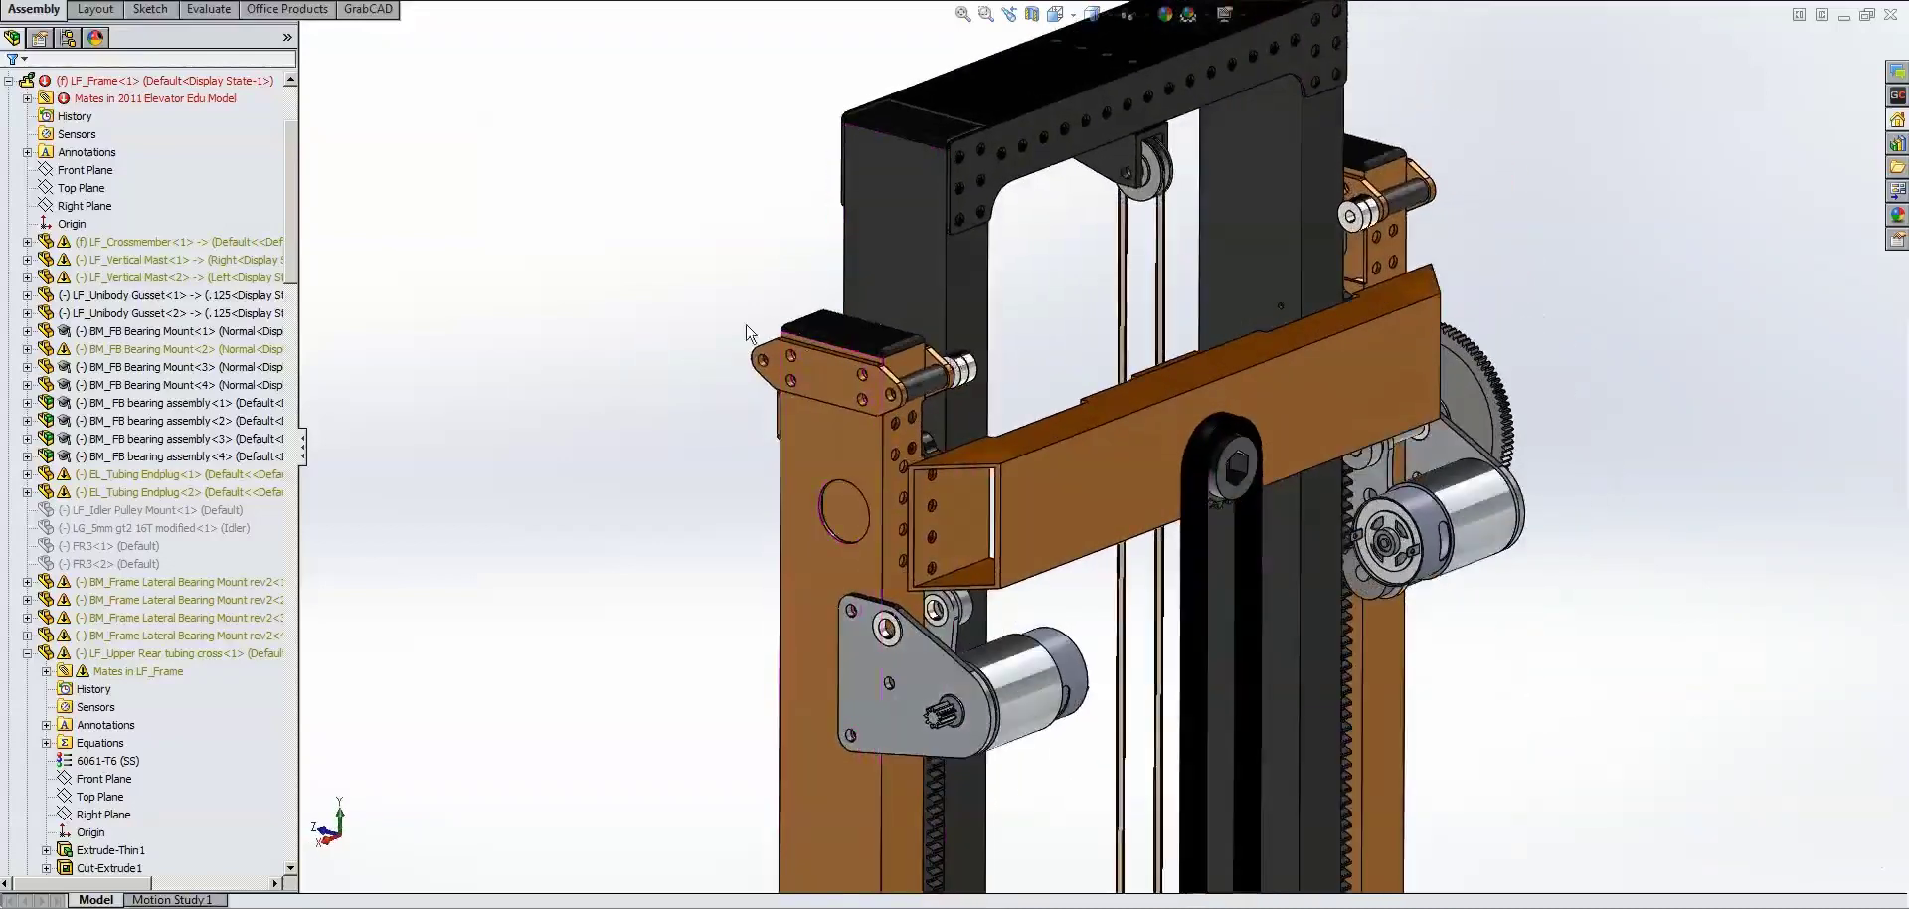
scroll(755, 367, "down", 3)
scroll(909, 377, "up", 1)
scroll(1332, 340, "up", 2)
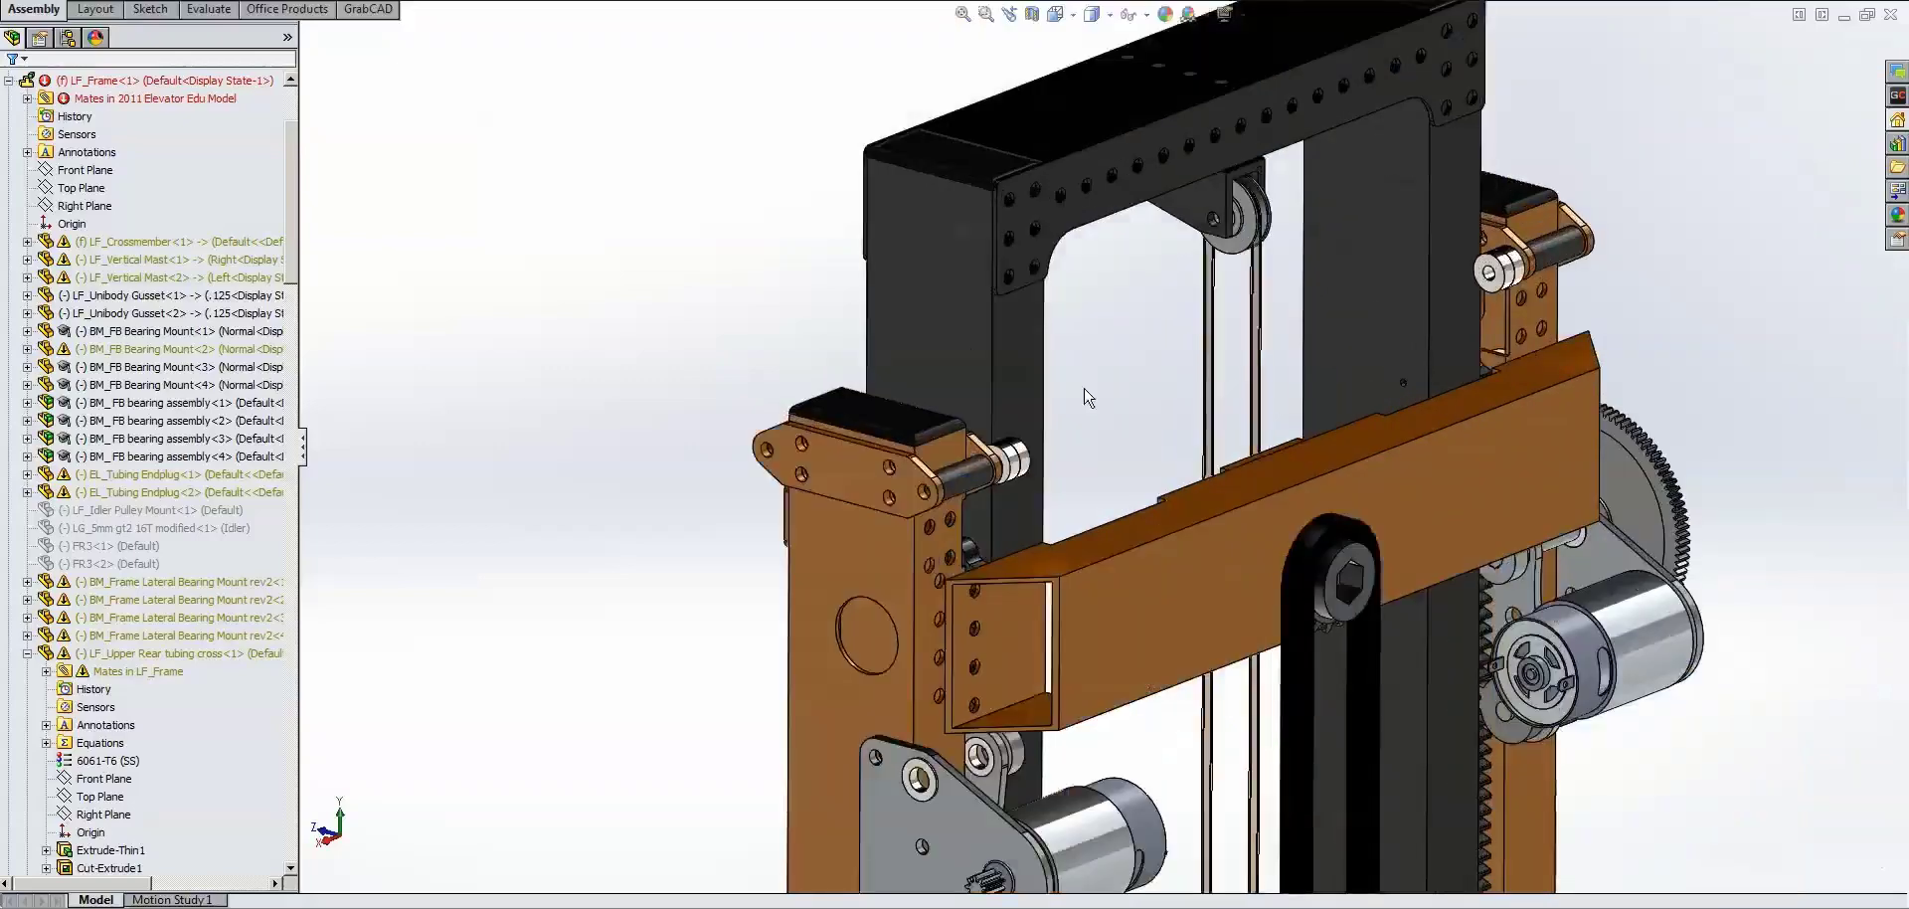
scroll(1089, 398, "down", 2)
left_click(726, 521)
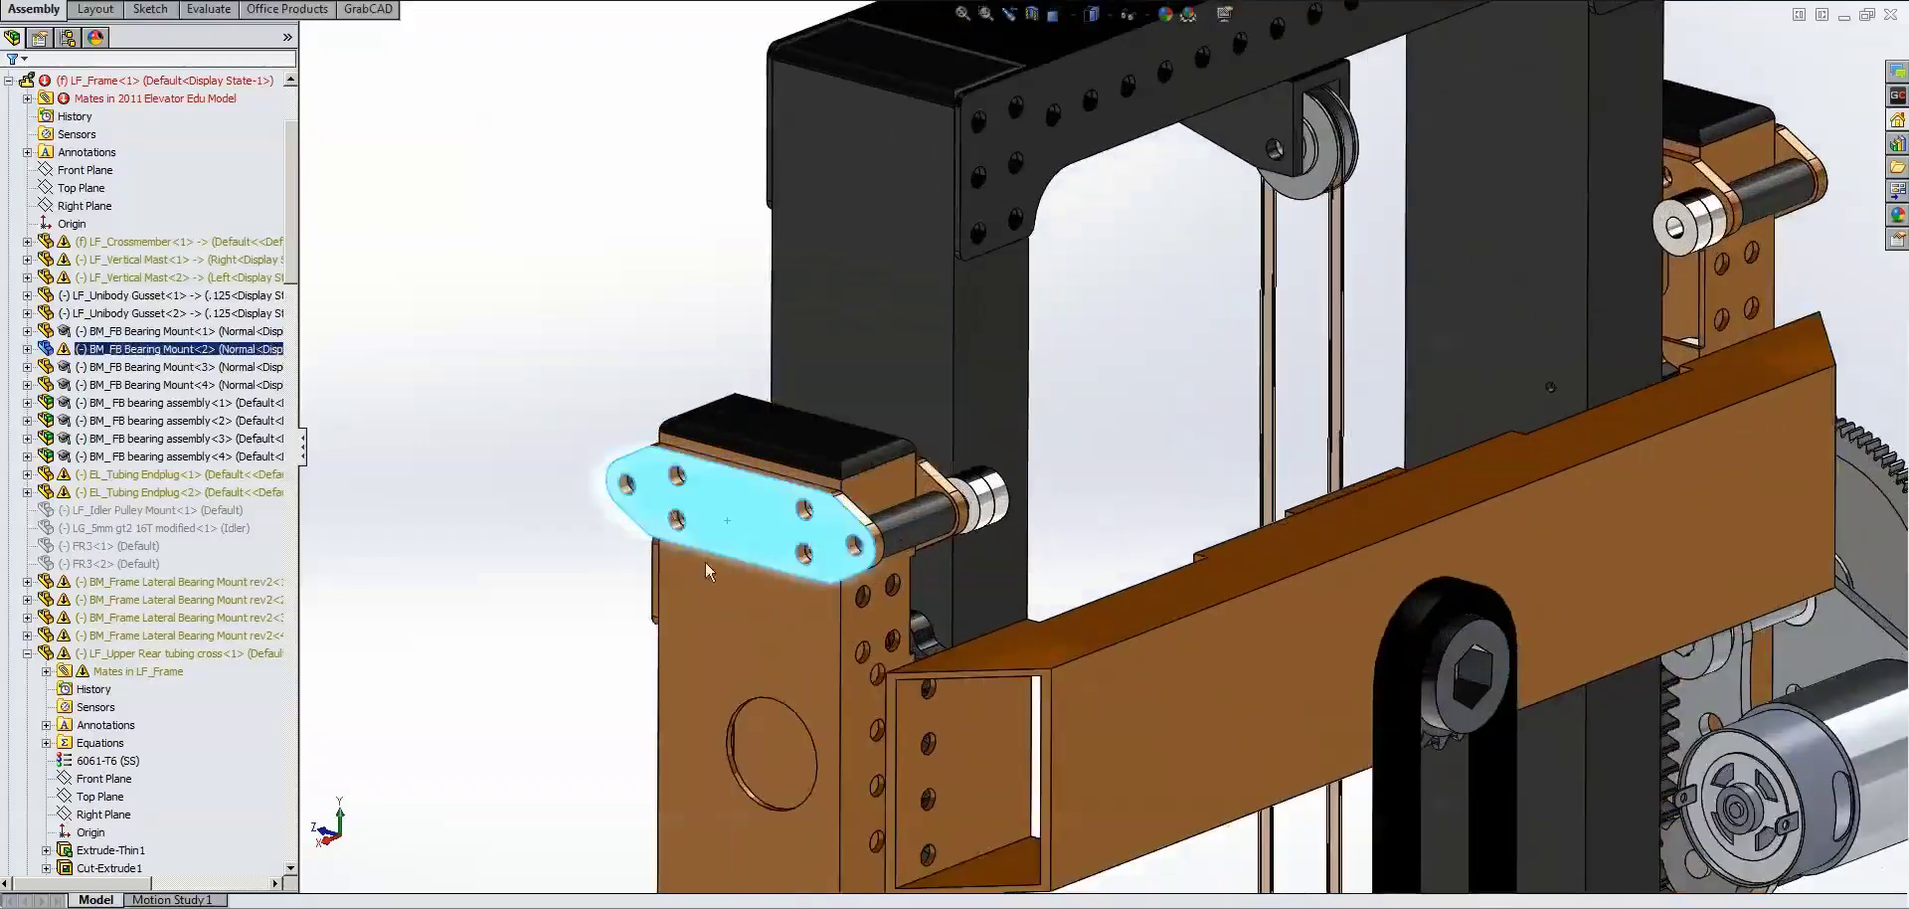
left_click(638, 348)
scroll(976, 519, "down", 2)
left_click(977, 519)
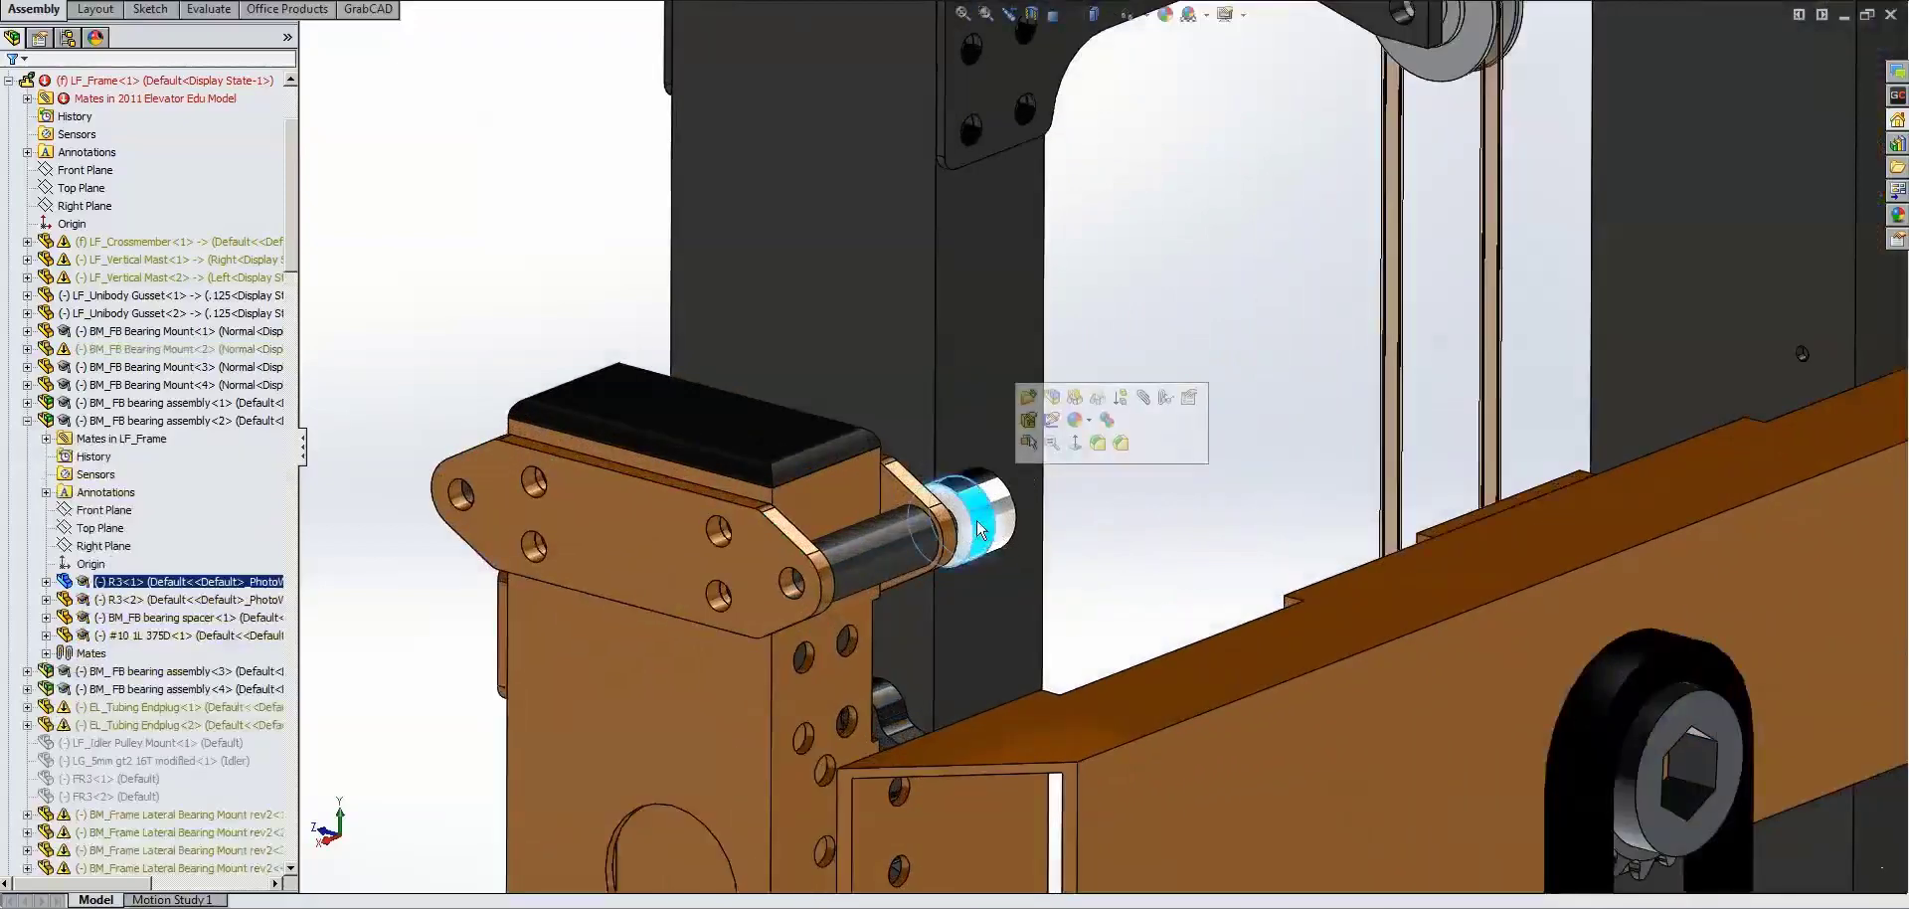
scroll(980, 520, "up", 5)
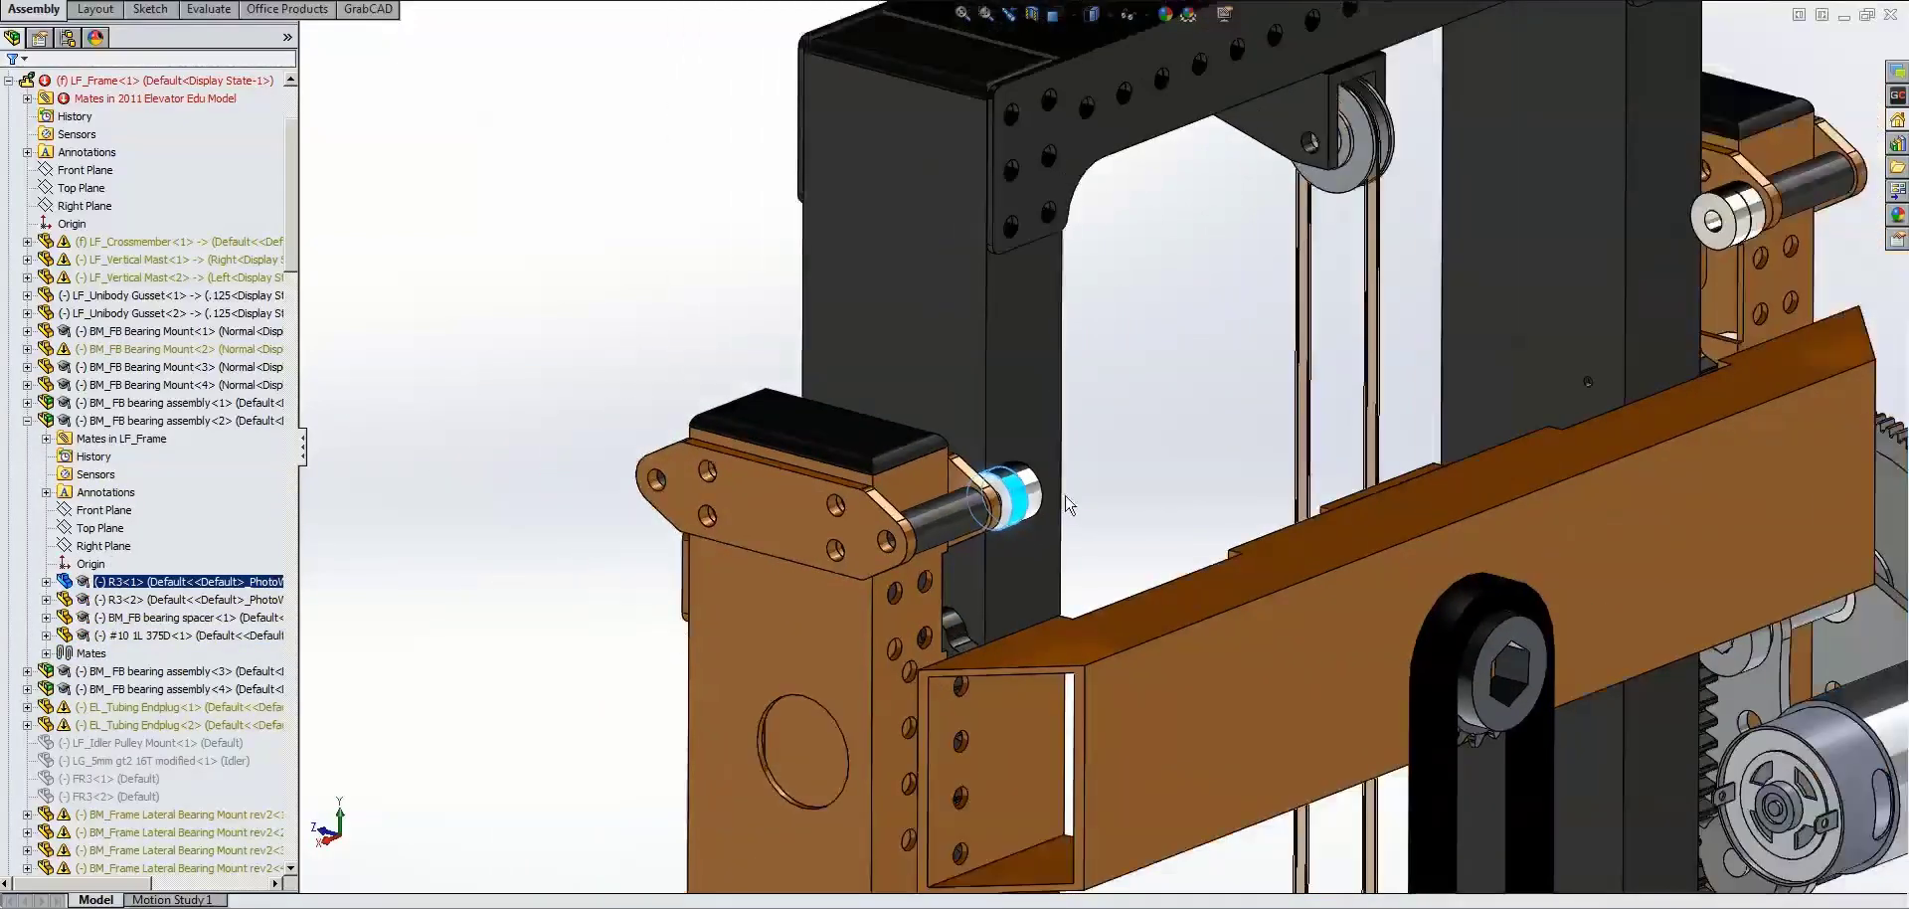
key("Escape")
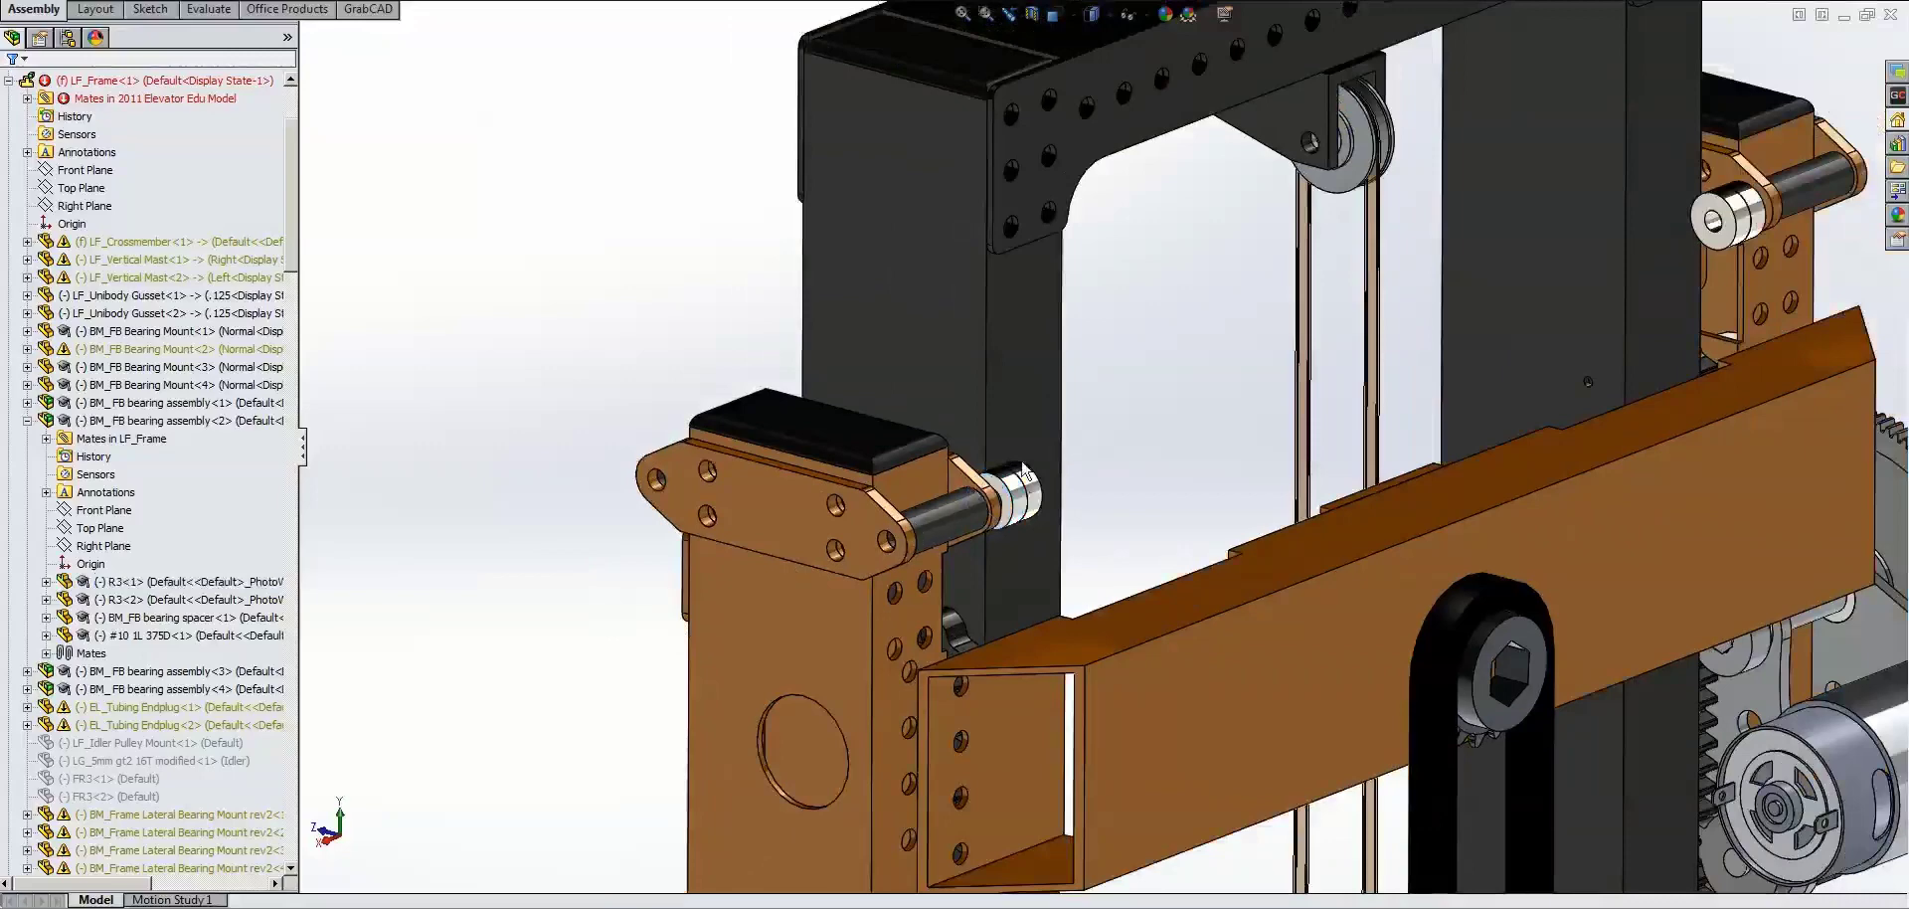
scroll(1103, 438, "up", 4)
scroll(793, 376, "up", 4)
scroll(826, 387, "up", 5)
mouse_move(1186, 503)
middle_mouse_down()
mouse_move(1100, 546)
mouse_move(1218, 502)
middle_mouse_up()
scroll(1218, 502, "down", 2)
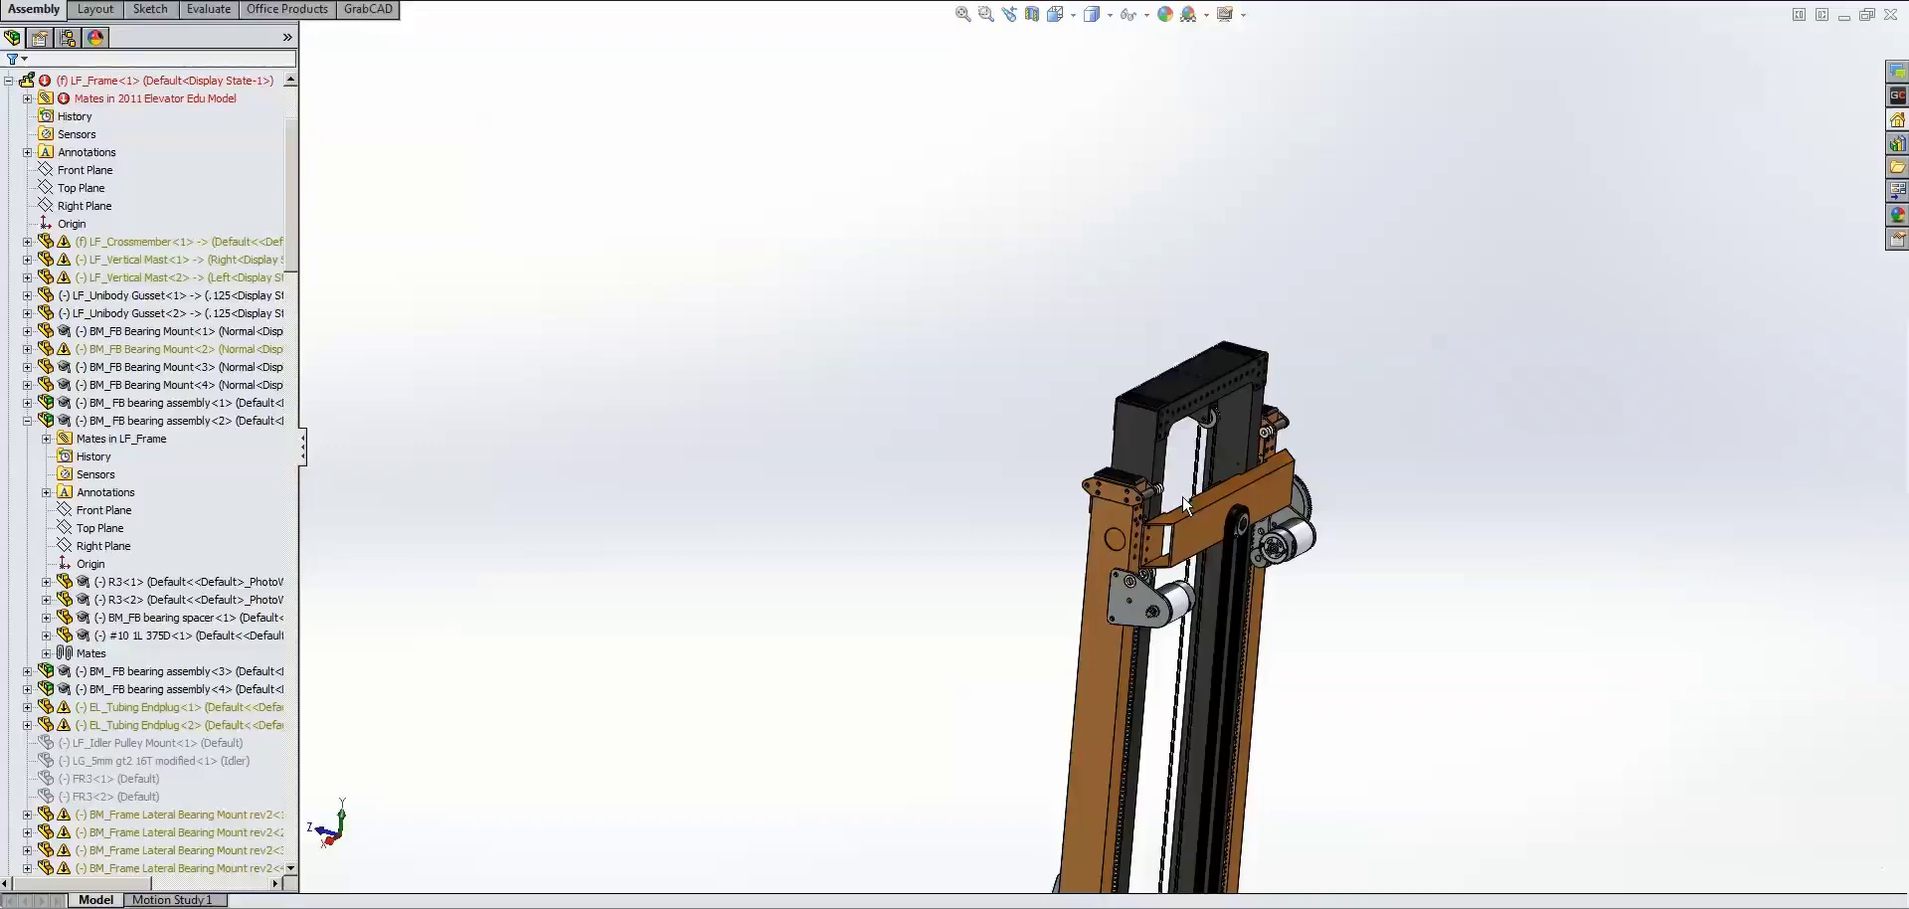
scroll(1184, 497, "up", 5)
scroll(1129, 445, "down", 3)
scroll(1077, 359, "down", 2)
scroll(1077, 359, "up", 2)
scroll(1094, 447, "down", 2)
mouse_move(1090, 405)
middle_mouse_down()
mouse_move(1063, 402)
mouse_move(1085, 412)
middle_mouse_up()
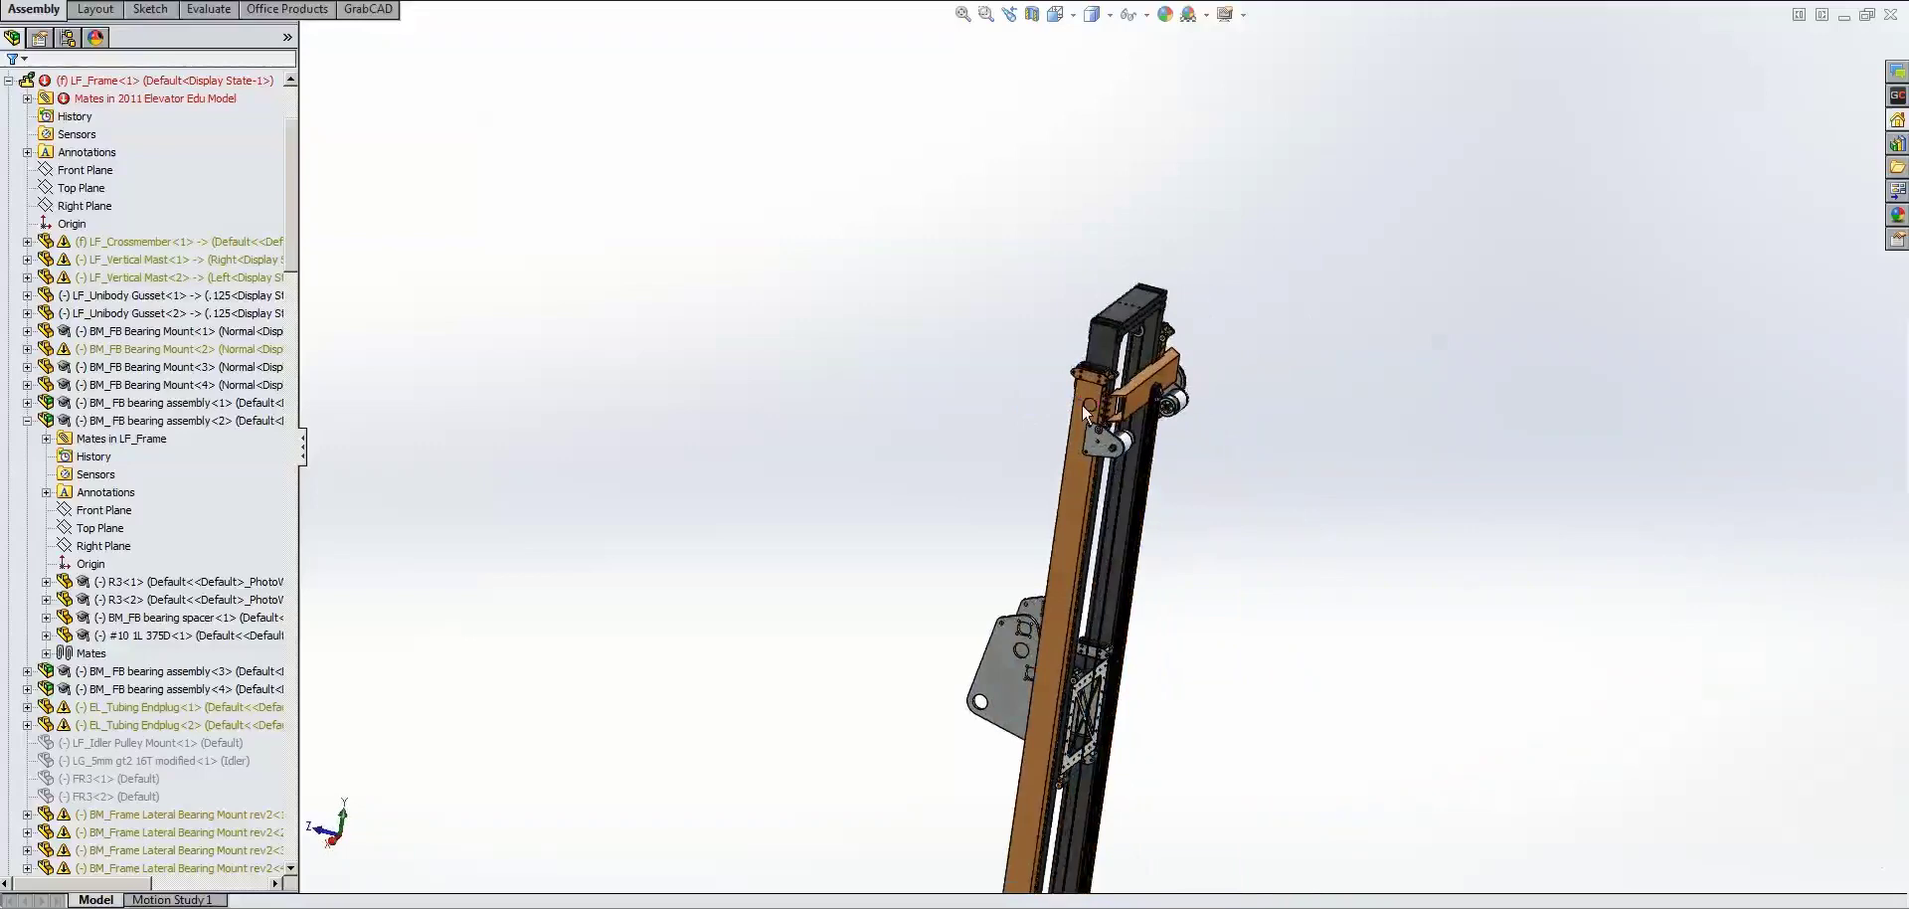
middle_click_drag(1084, 413, 1055, 360)
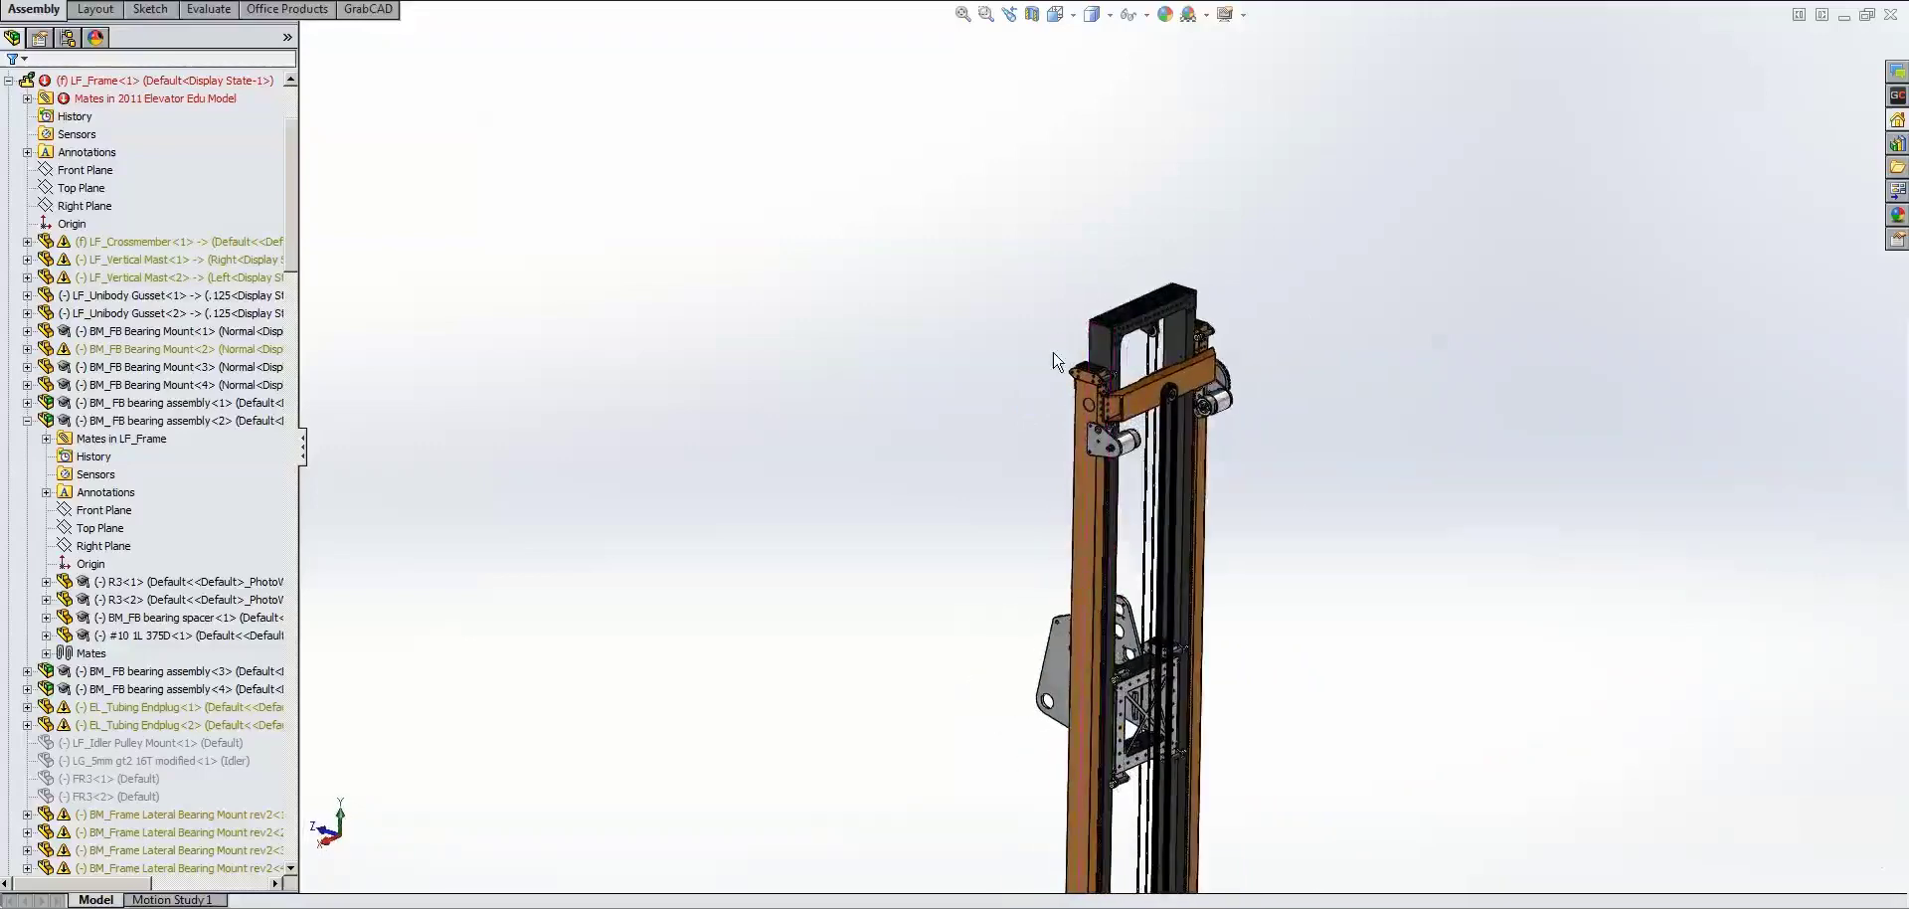